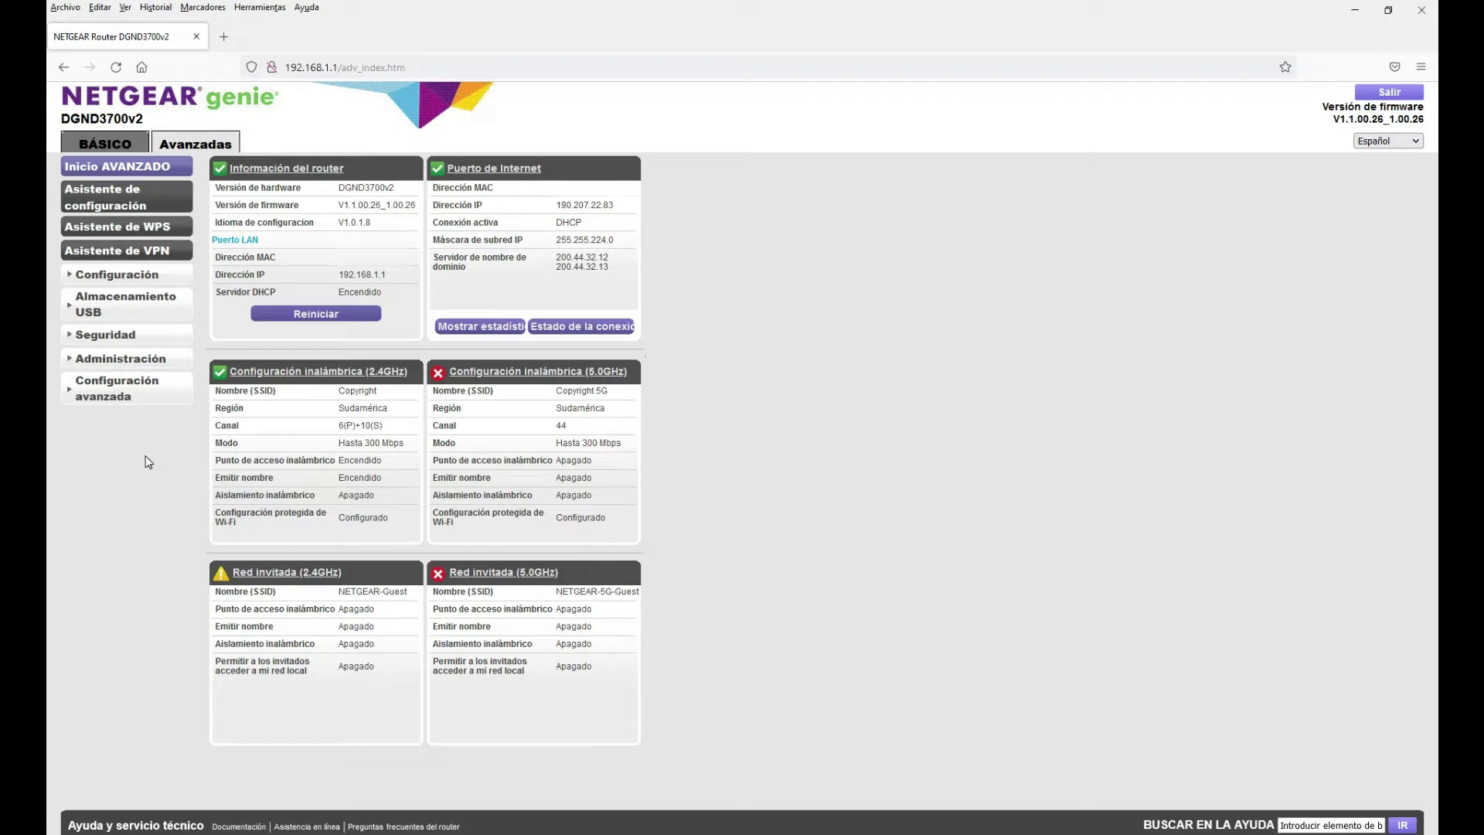
Open the ReadySHARE basic page under Almacenamiento USB, showing device name \\readyshare
click(143, 306)
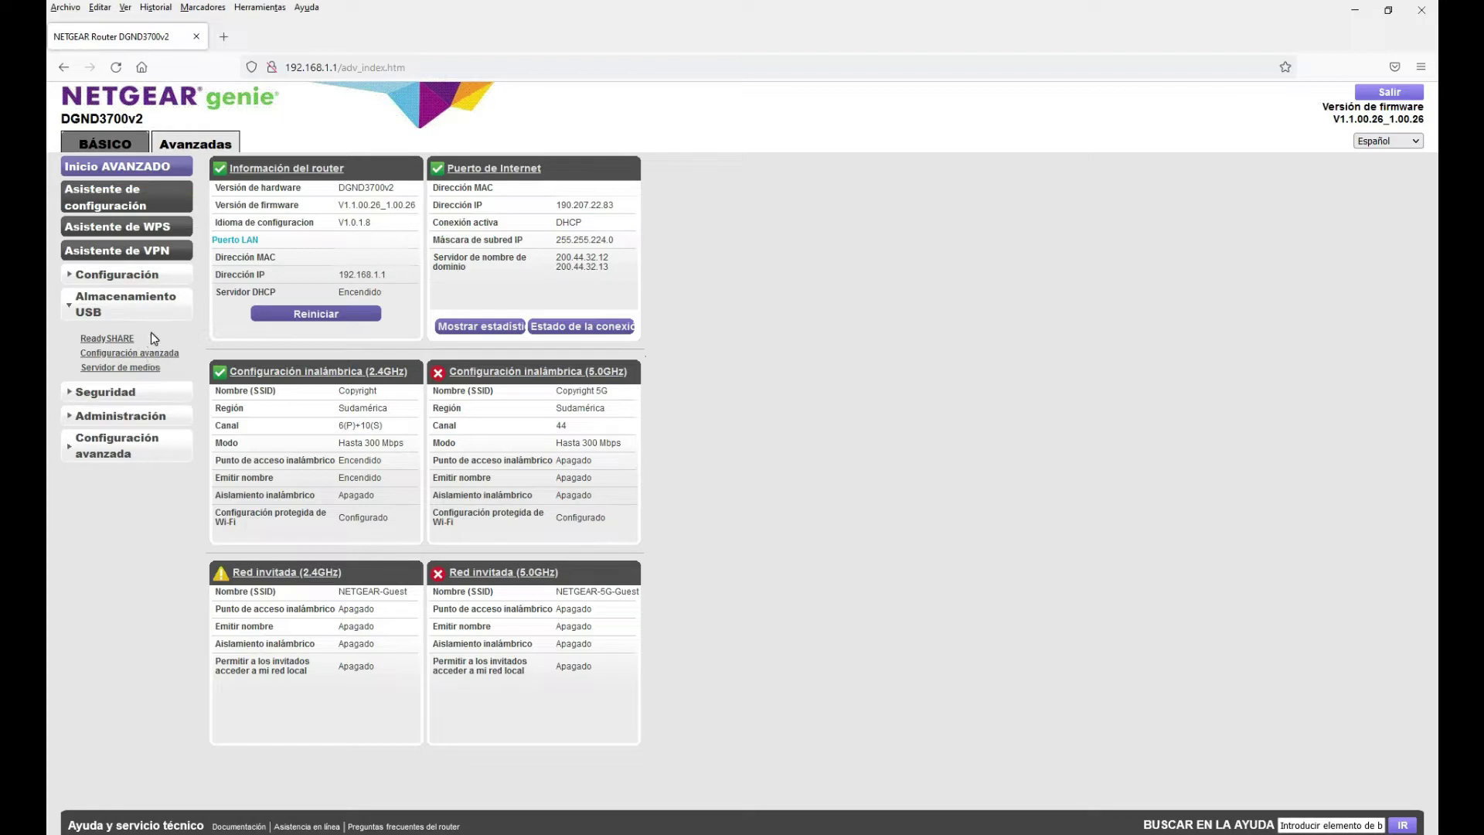
click(112, 343)
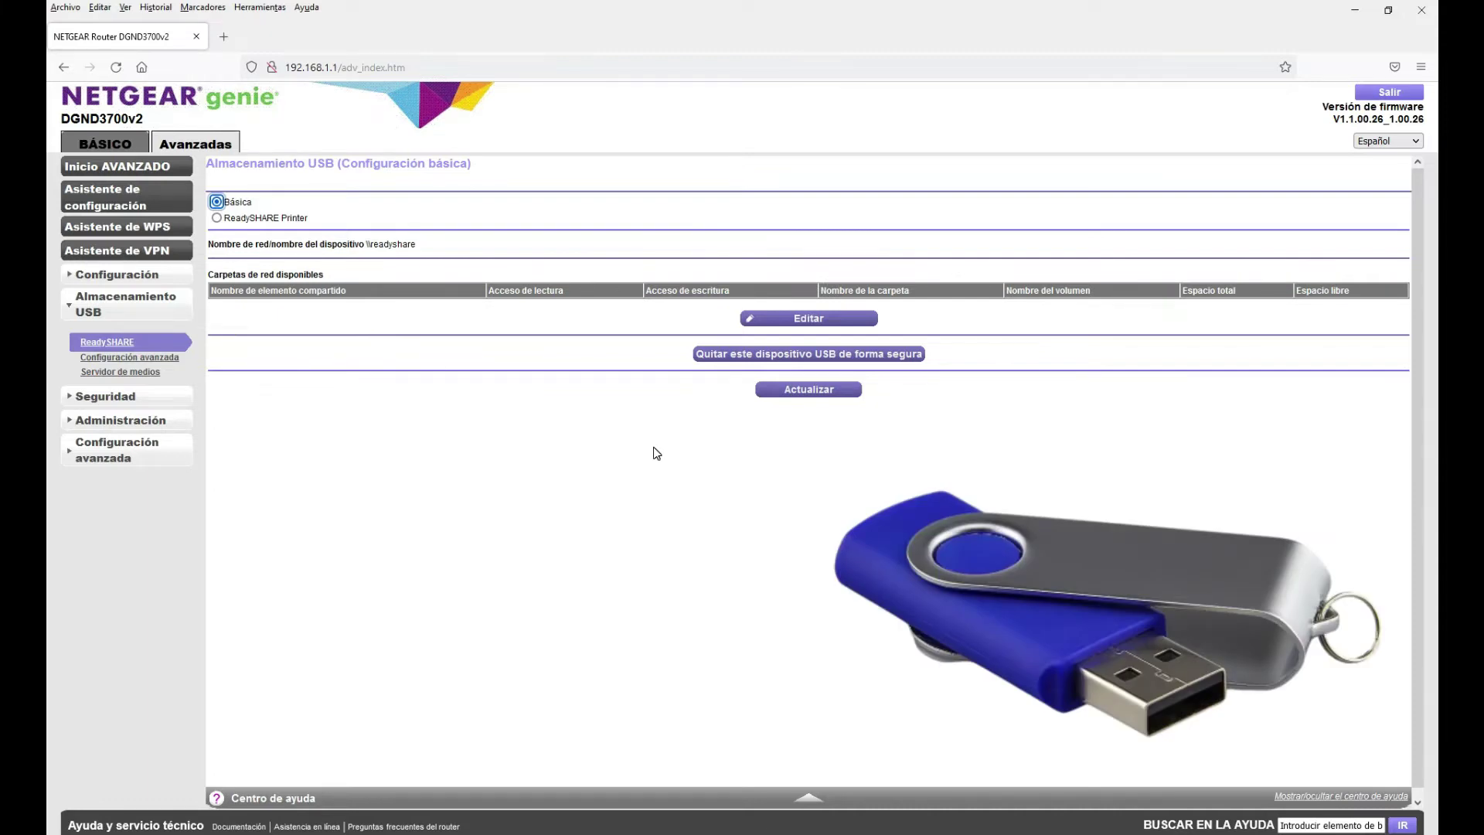
Open ReadySHARE advanced settings and inspect the \\readyshare\USB_Storage share path and its read/write access
click(806, 325)
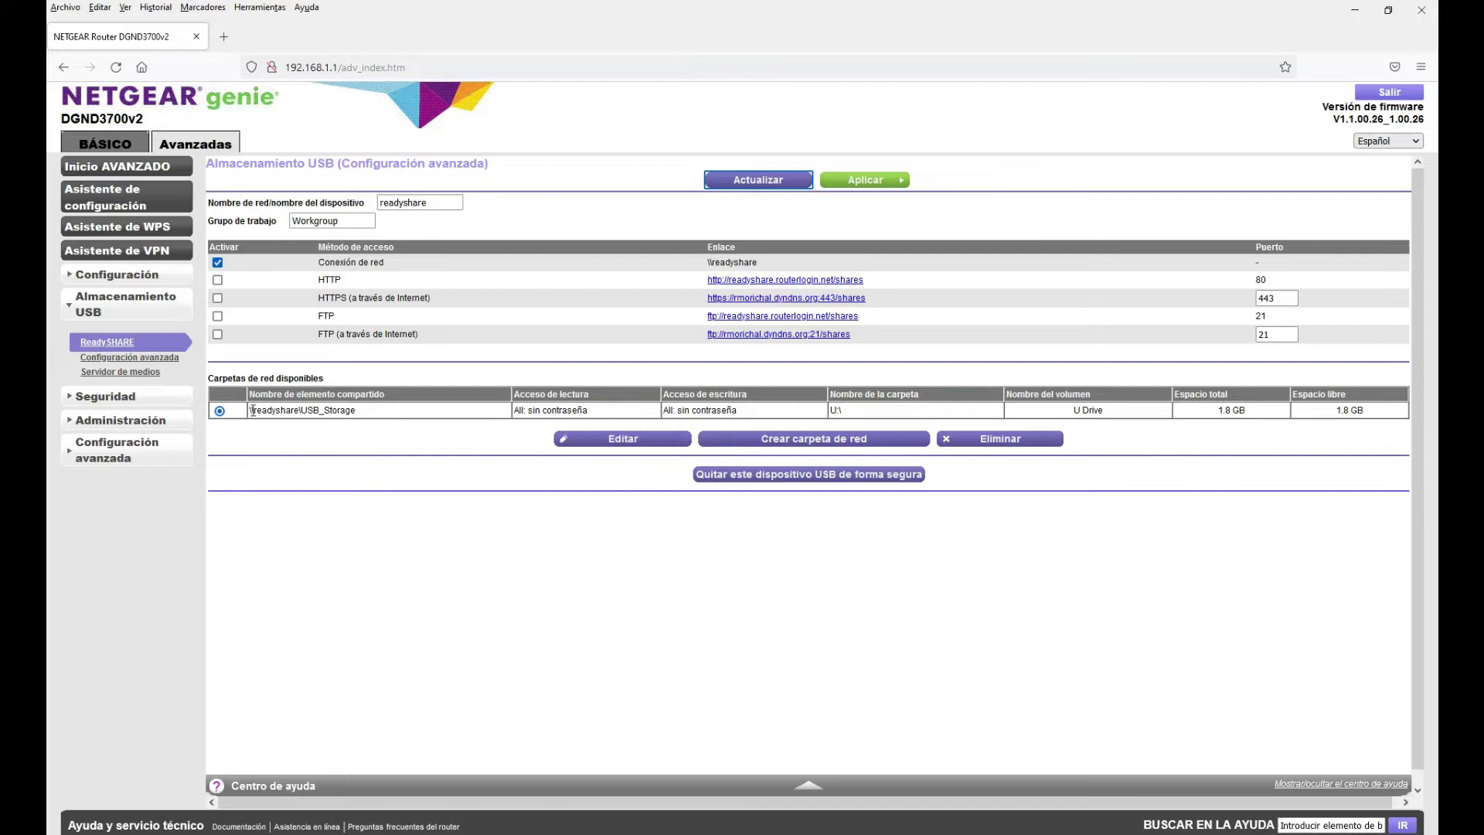
drag(355, 412, 249, 415)
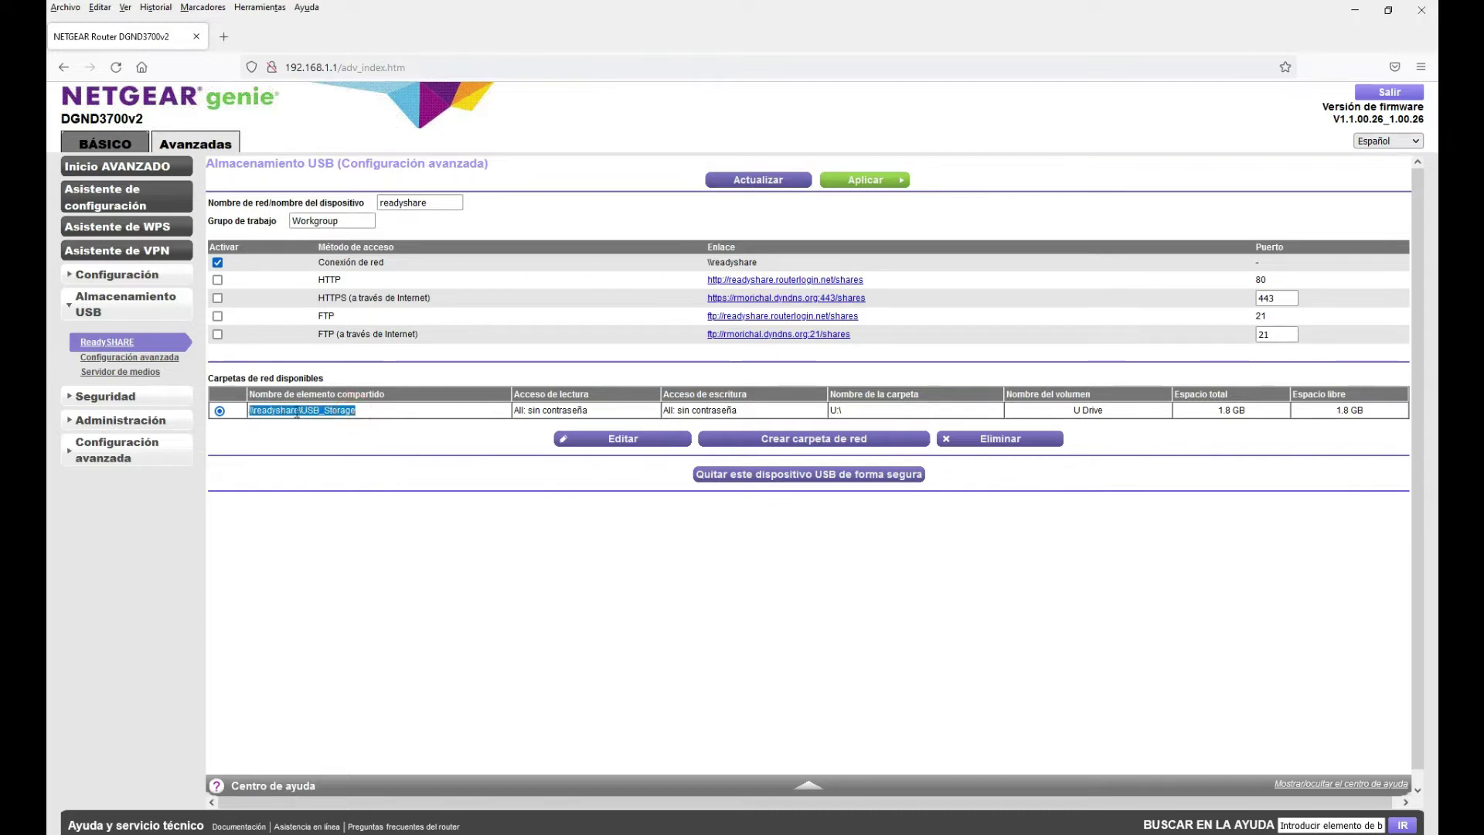
click(601, 410)
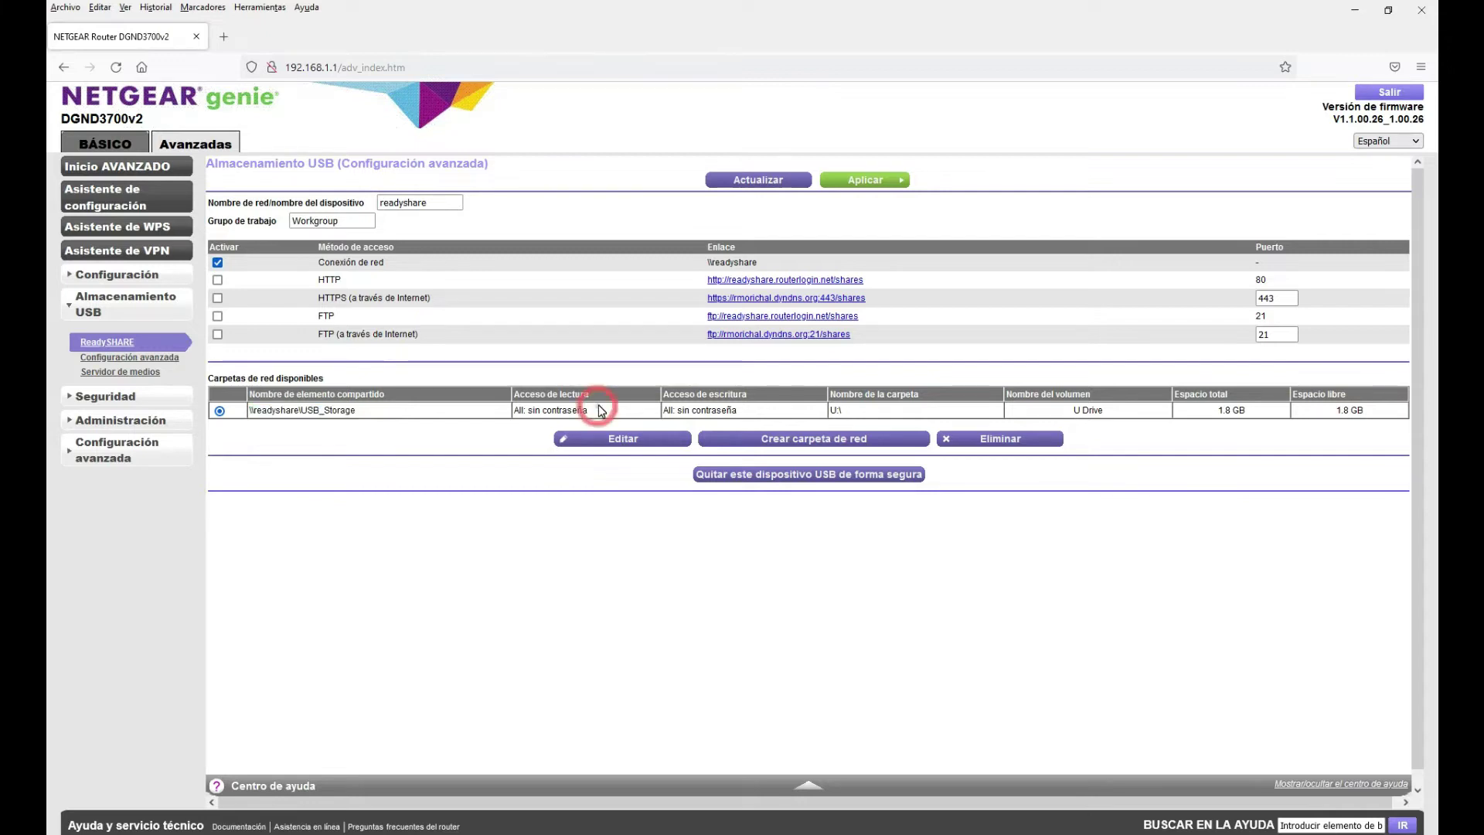
drag(599, 414, 519, 412)
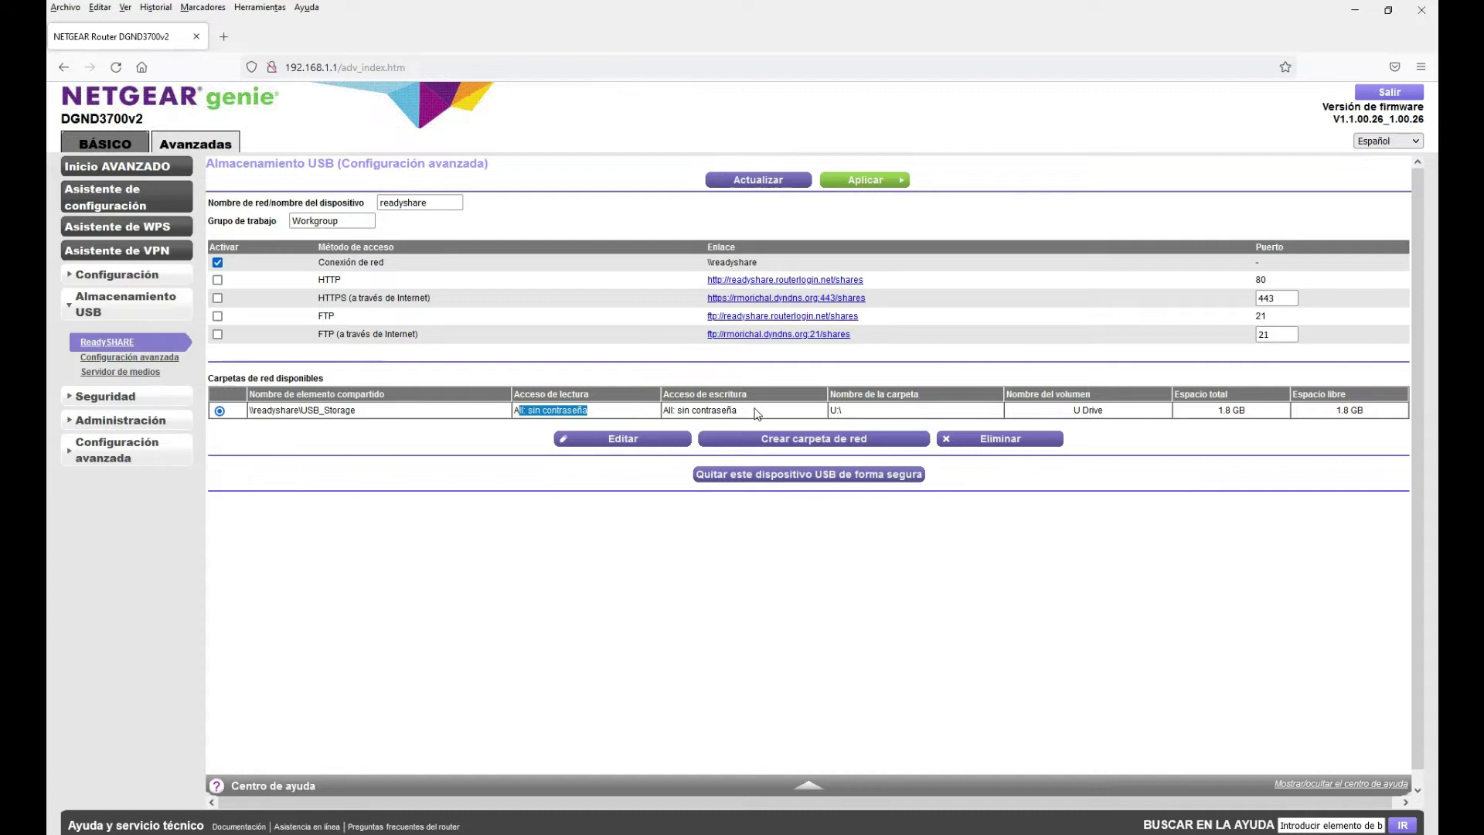
drag(753, 410, 664, 410)
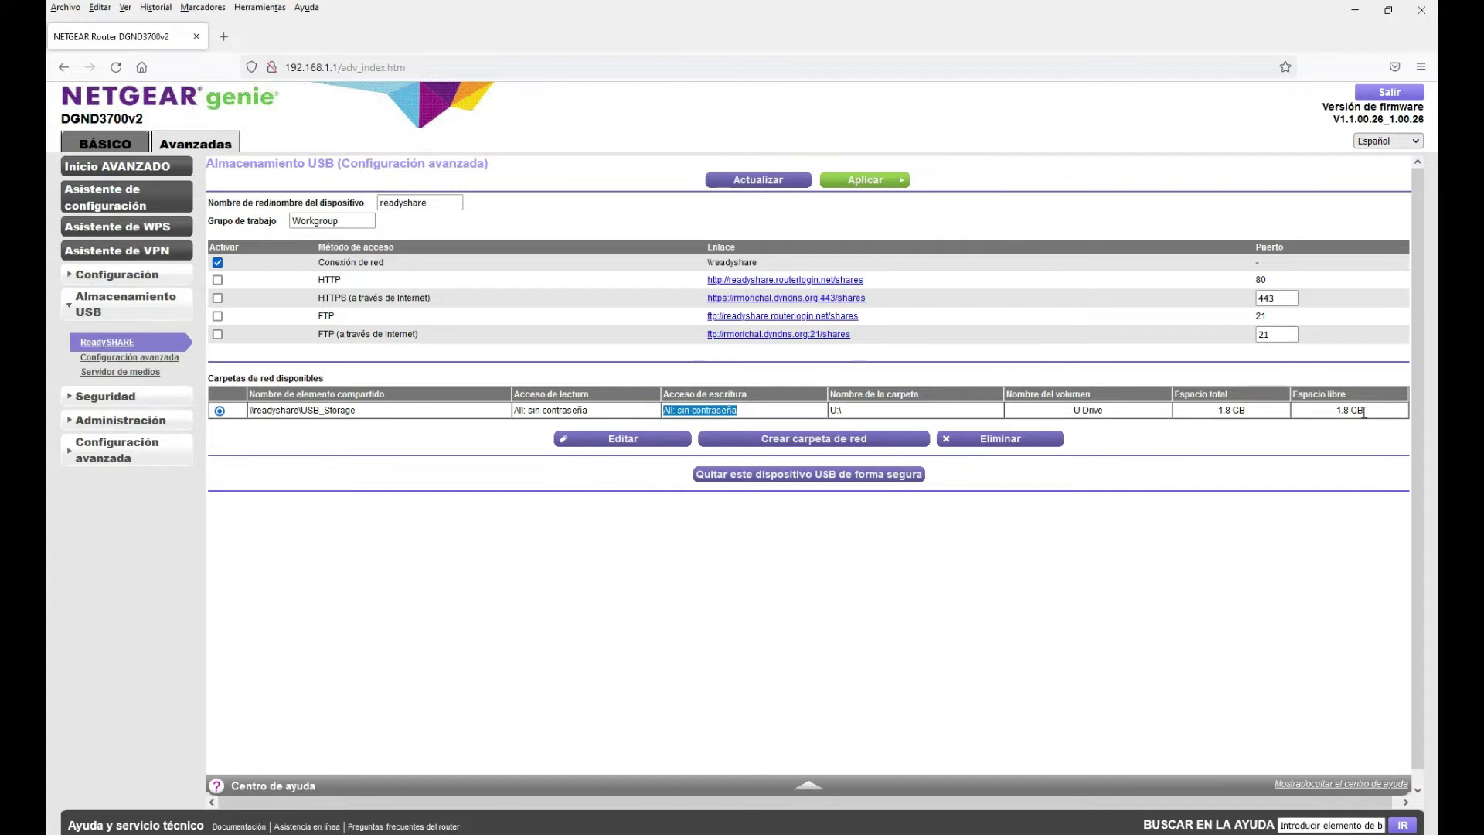
Minimize the browser and start Conectar a unidad de red from Este equipo on the desktop
click(1351, 12)
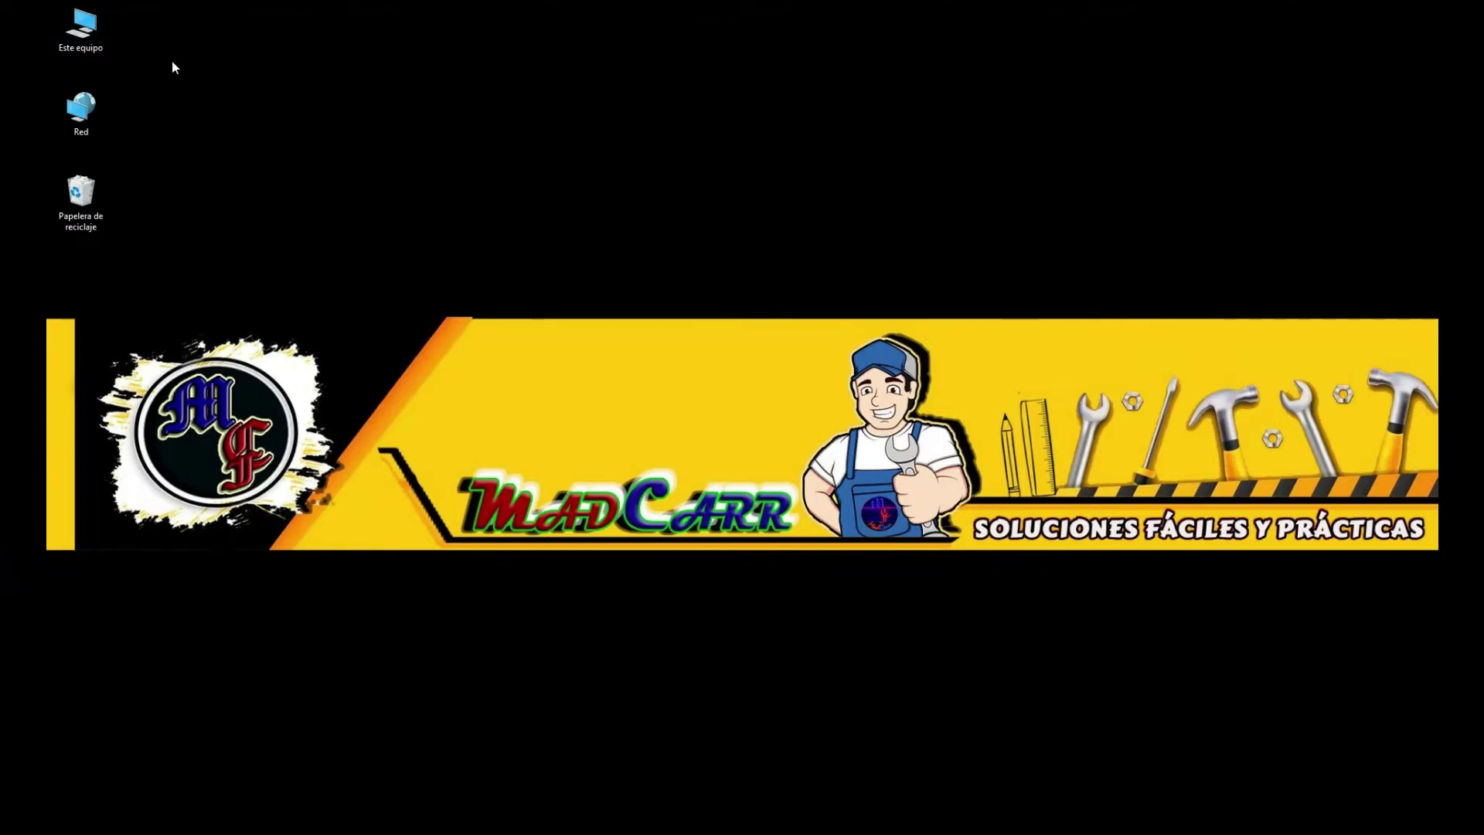
right_click(87, 30)
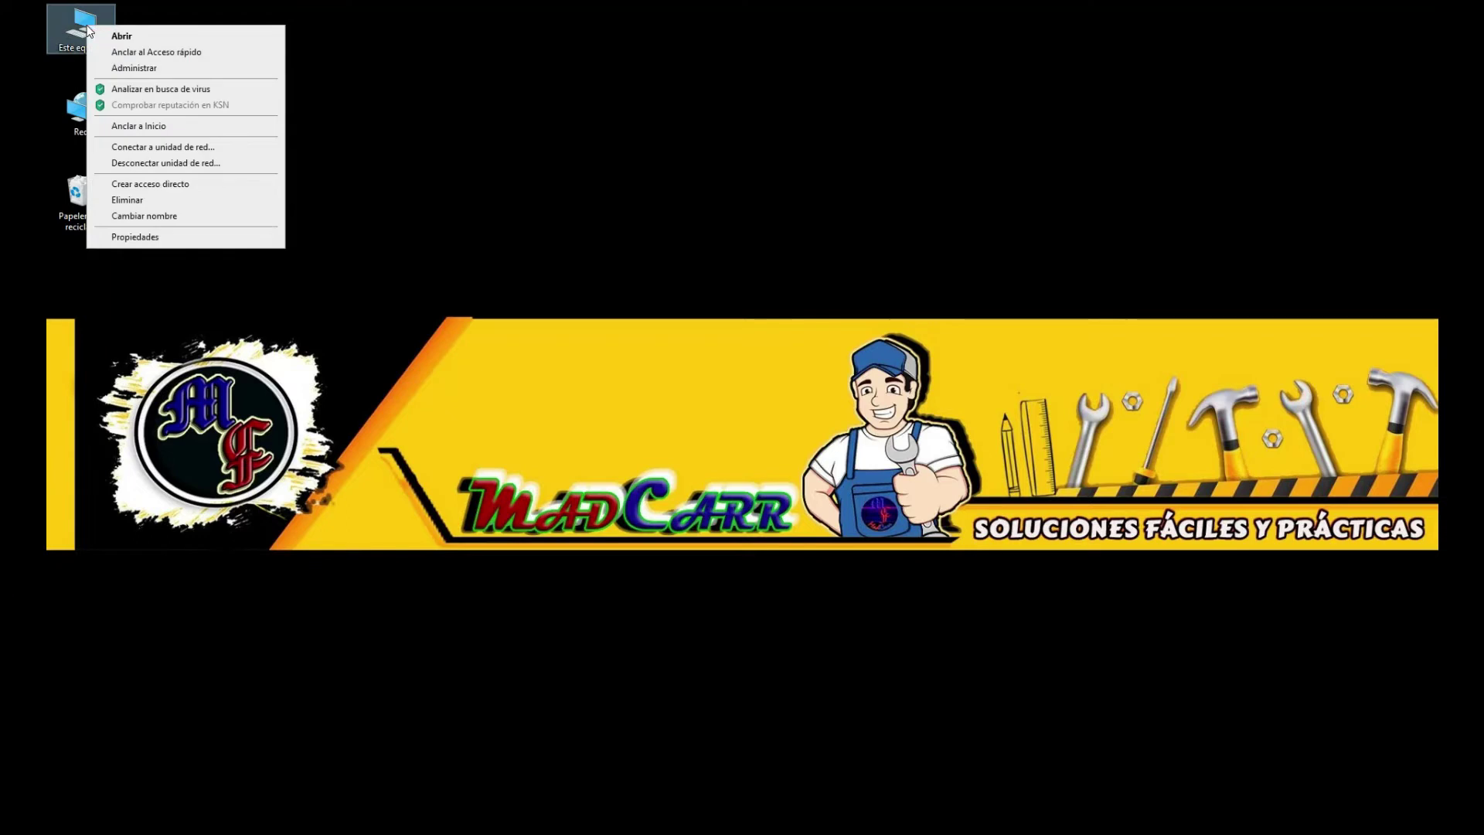
click(185, 149)
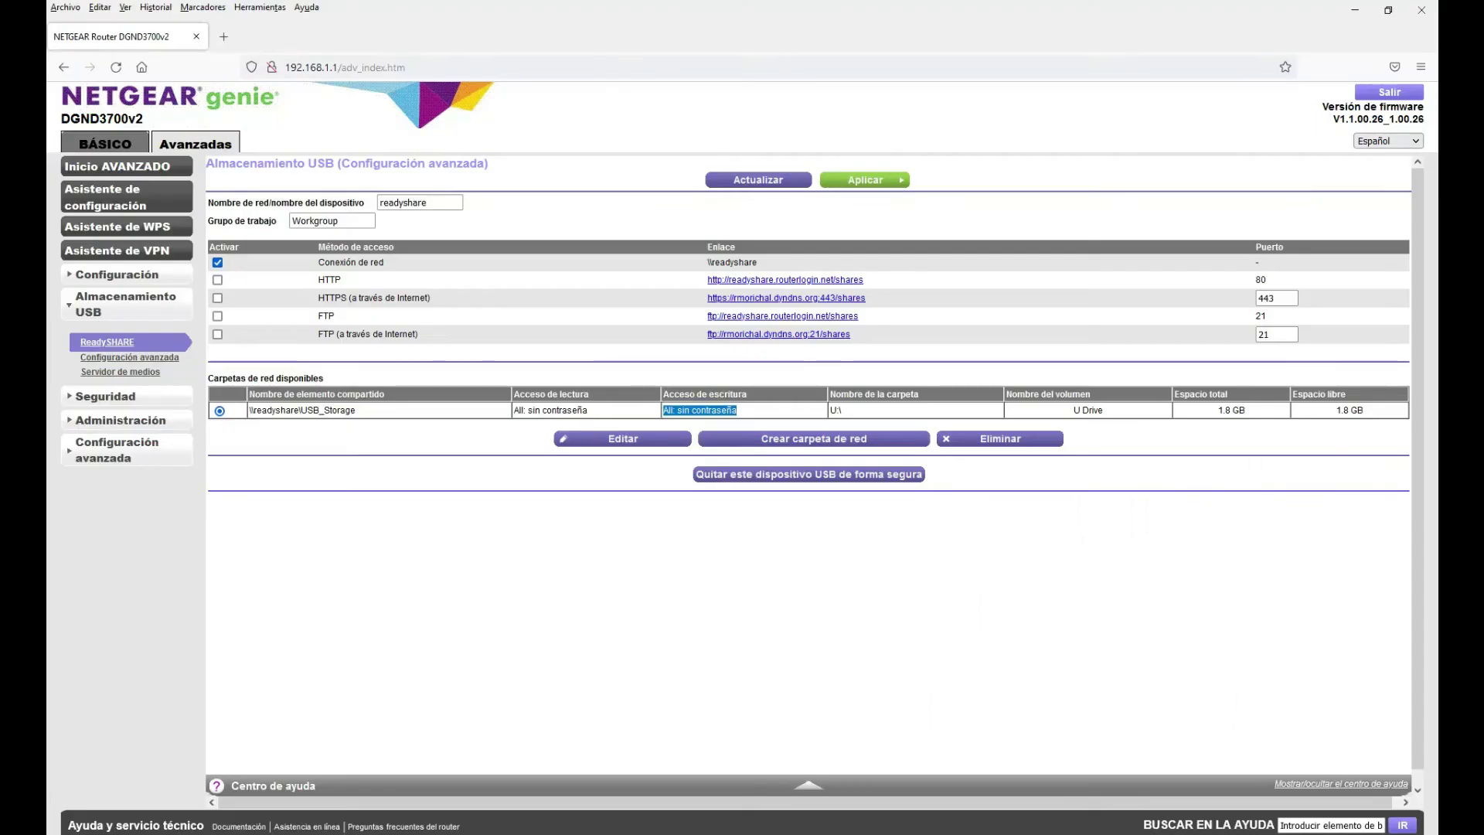
Set the mapping's drive letter to U: and select the \\readyshare\USB_Storage path on the router page
mouse_move(707, 827)
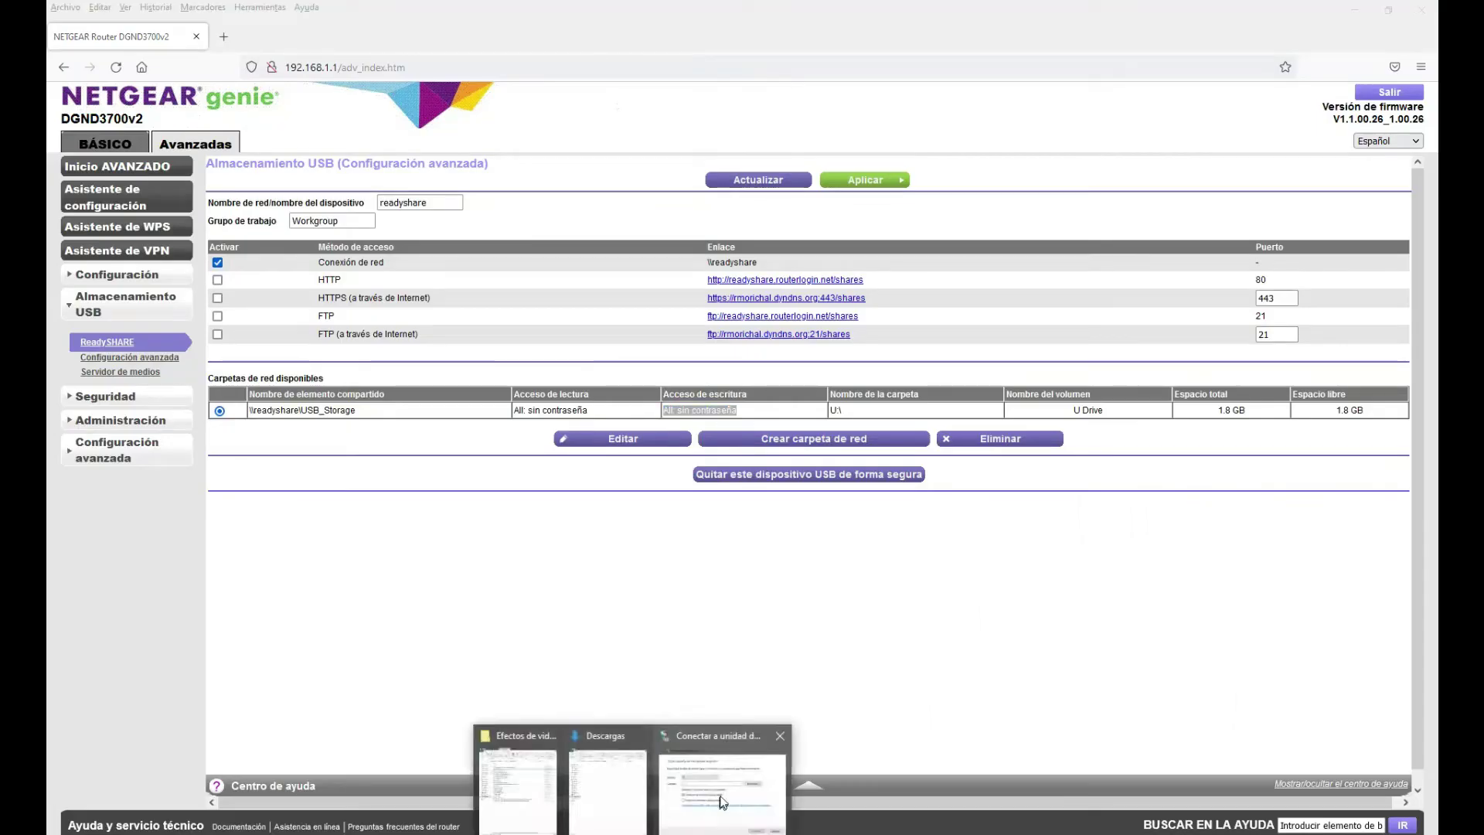
click(707, 796)
drag(732, 279, 727, 75)
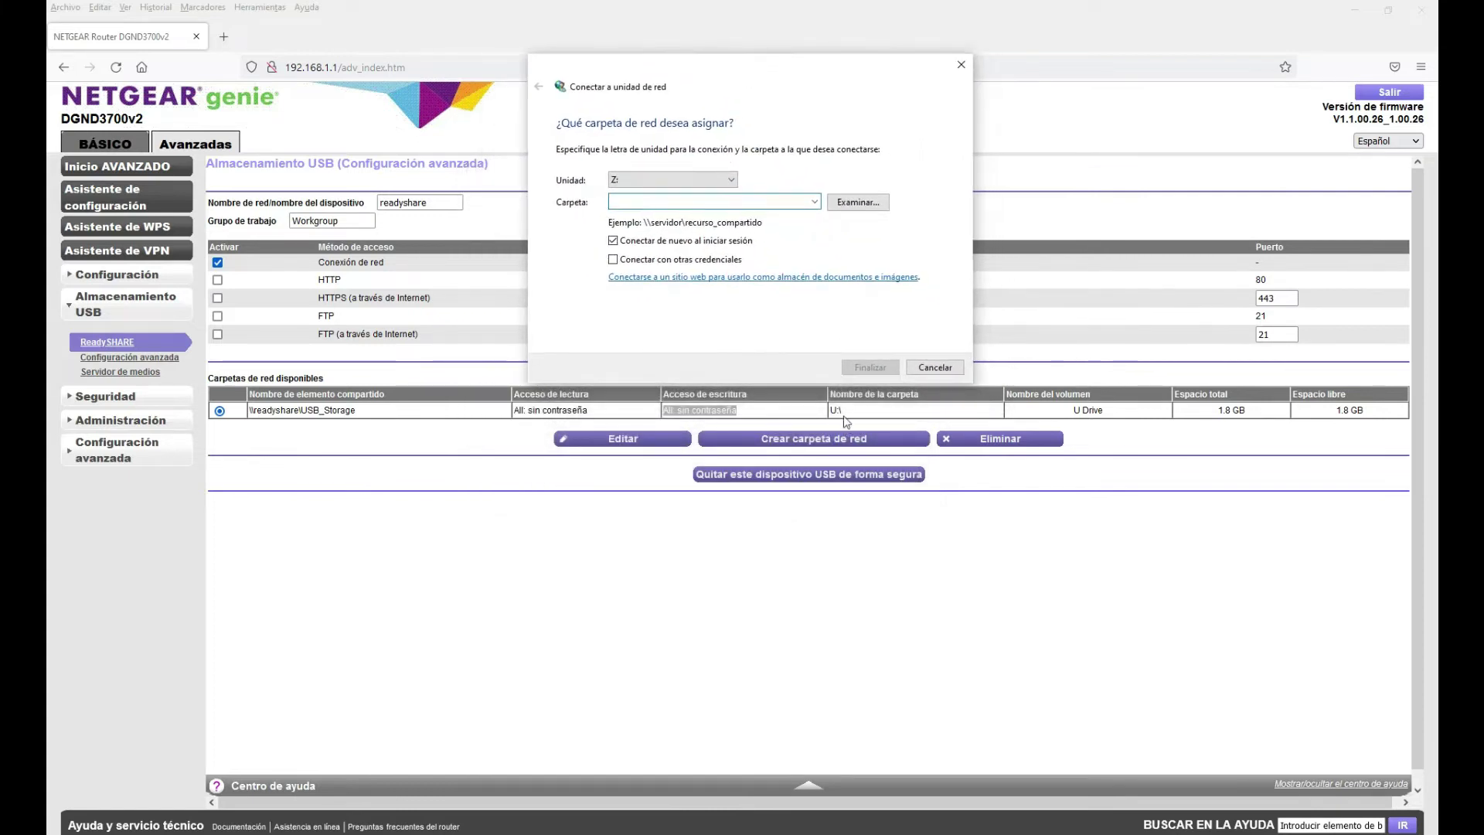
click(731, 180)
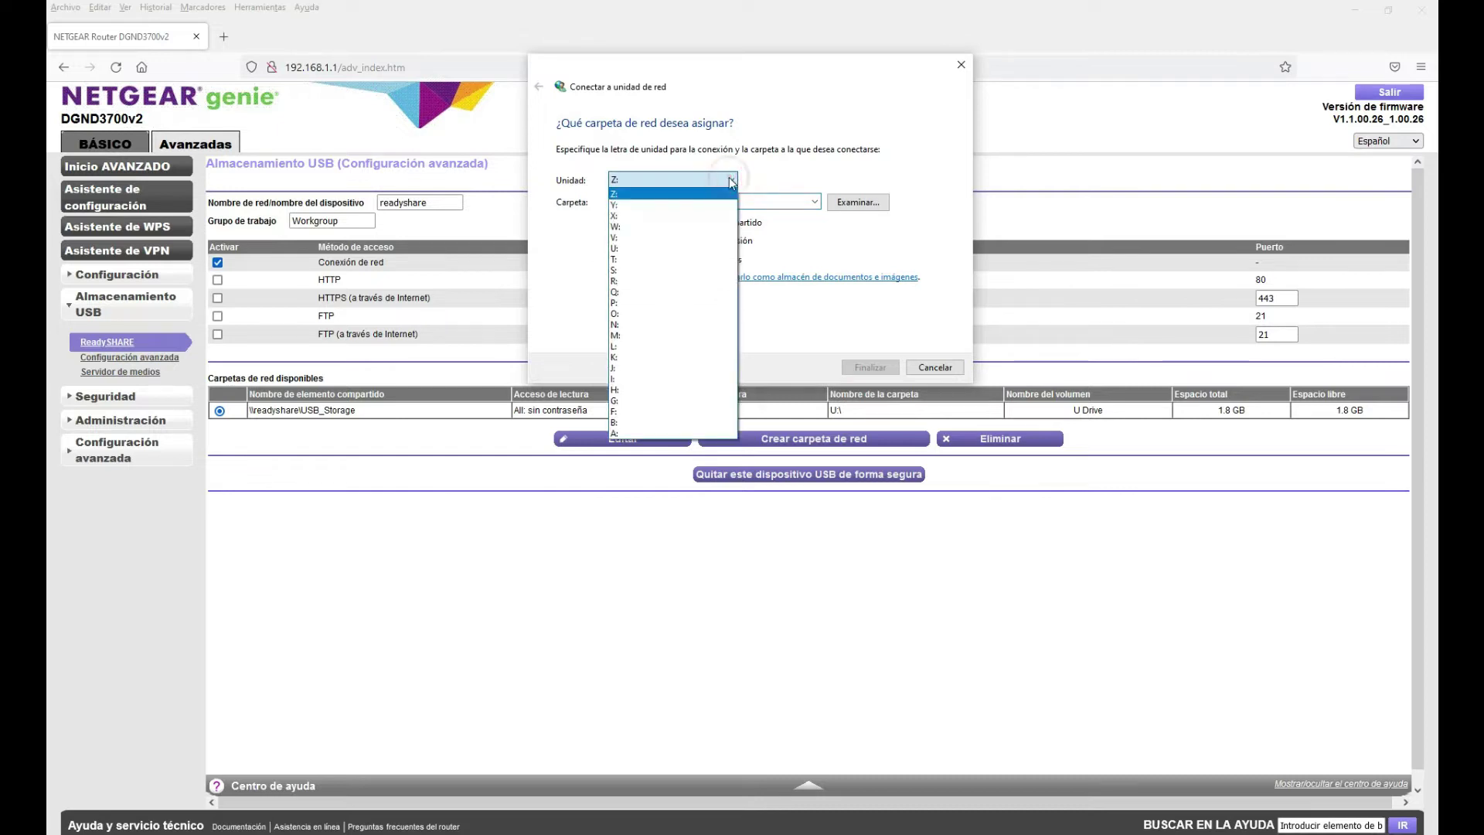
click(628, 249)
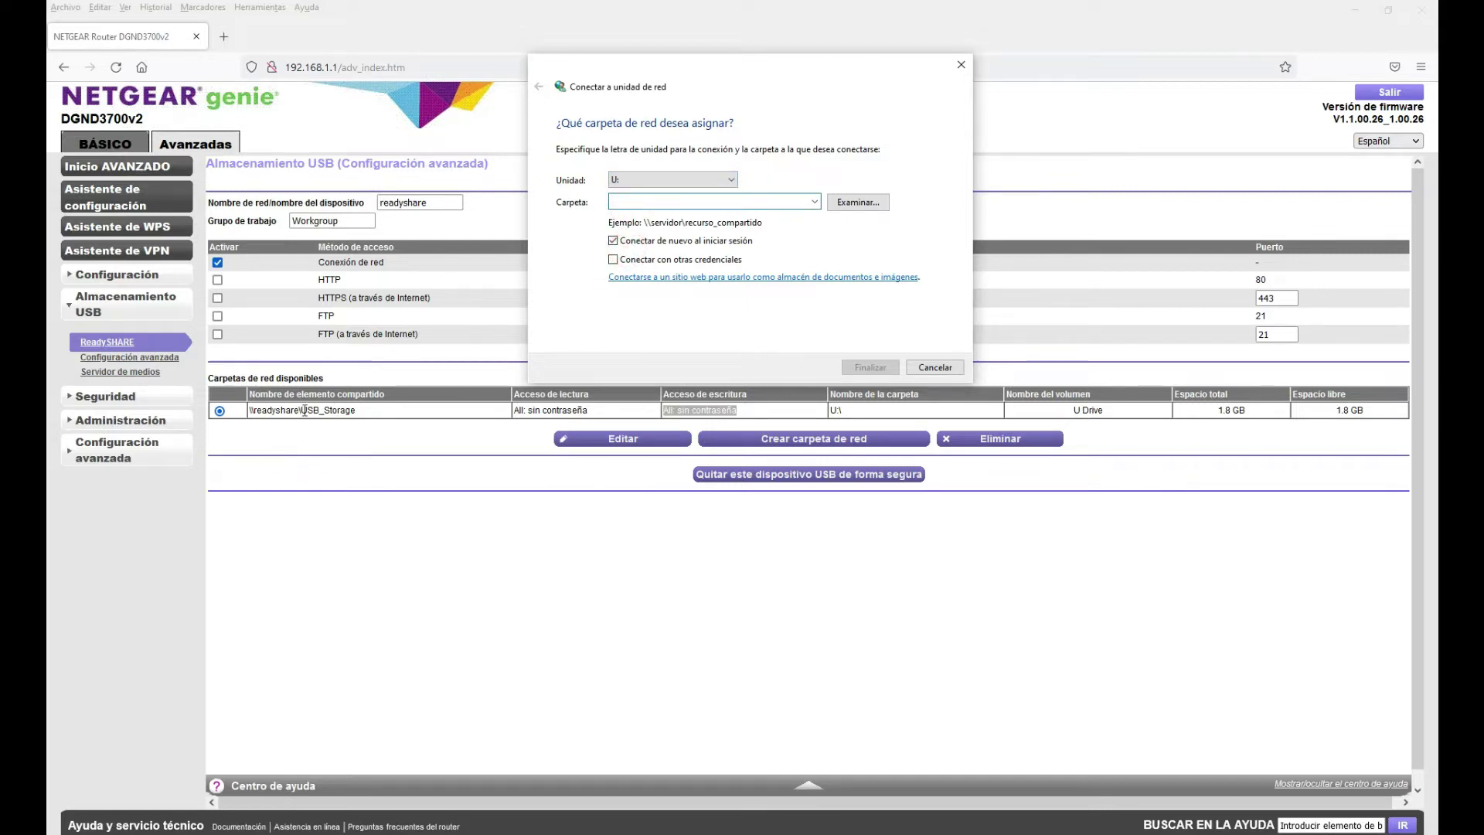
click(624, 200)
click(360, 409)
drag(360, 410, 252, 410)
key(super+c)
Paste \\readyshare\USB_Storage into Carpeta, remove the leading spaces, and finish mapping it as U:
right_click(257, 408)
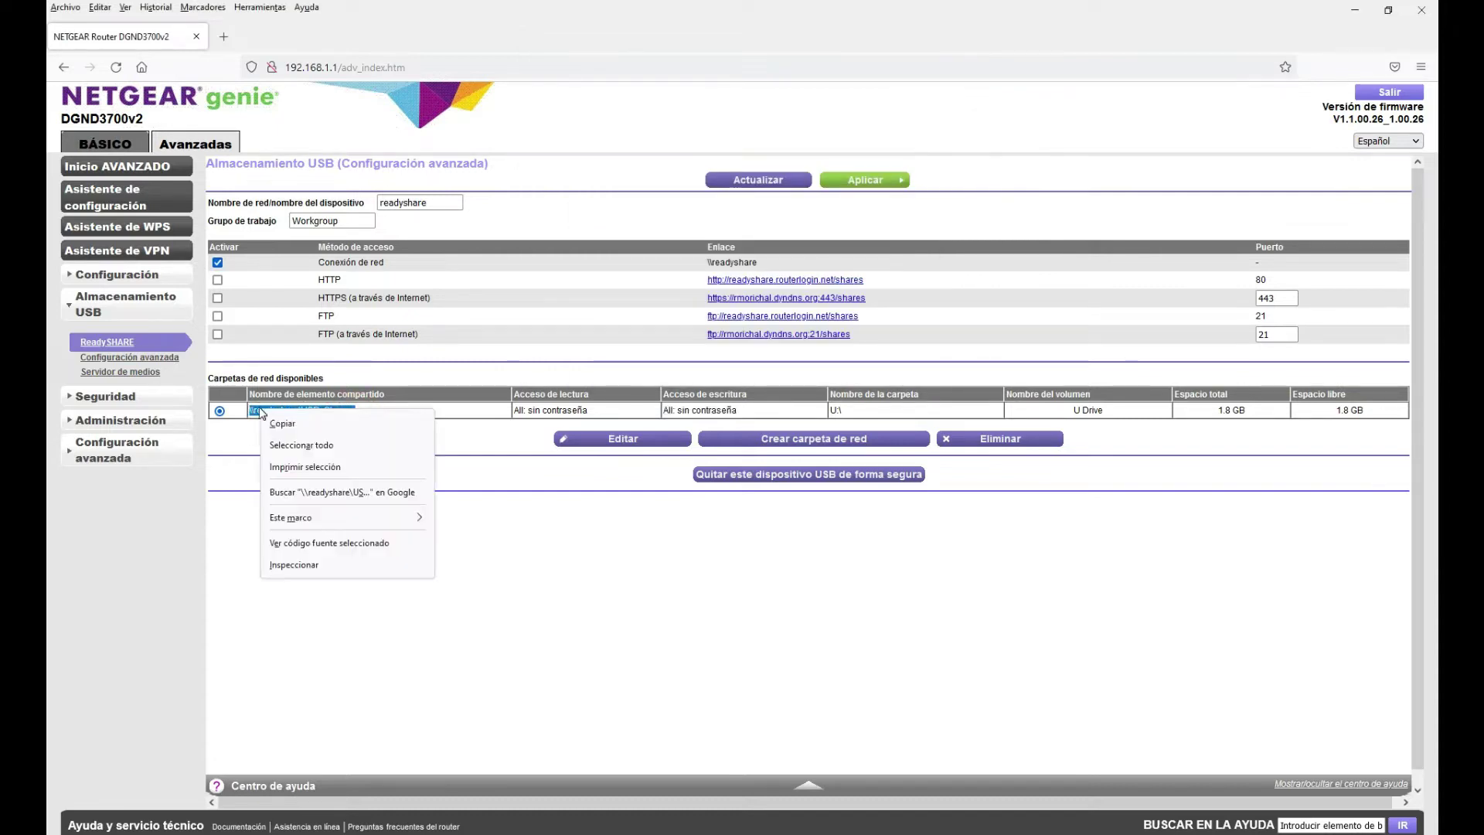
click(283, 420)
mouse_move(566, 804)
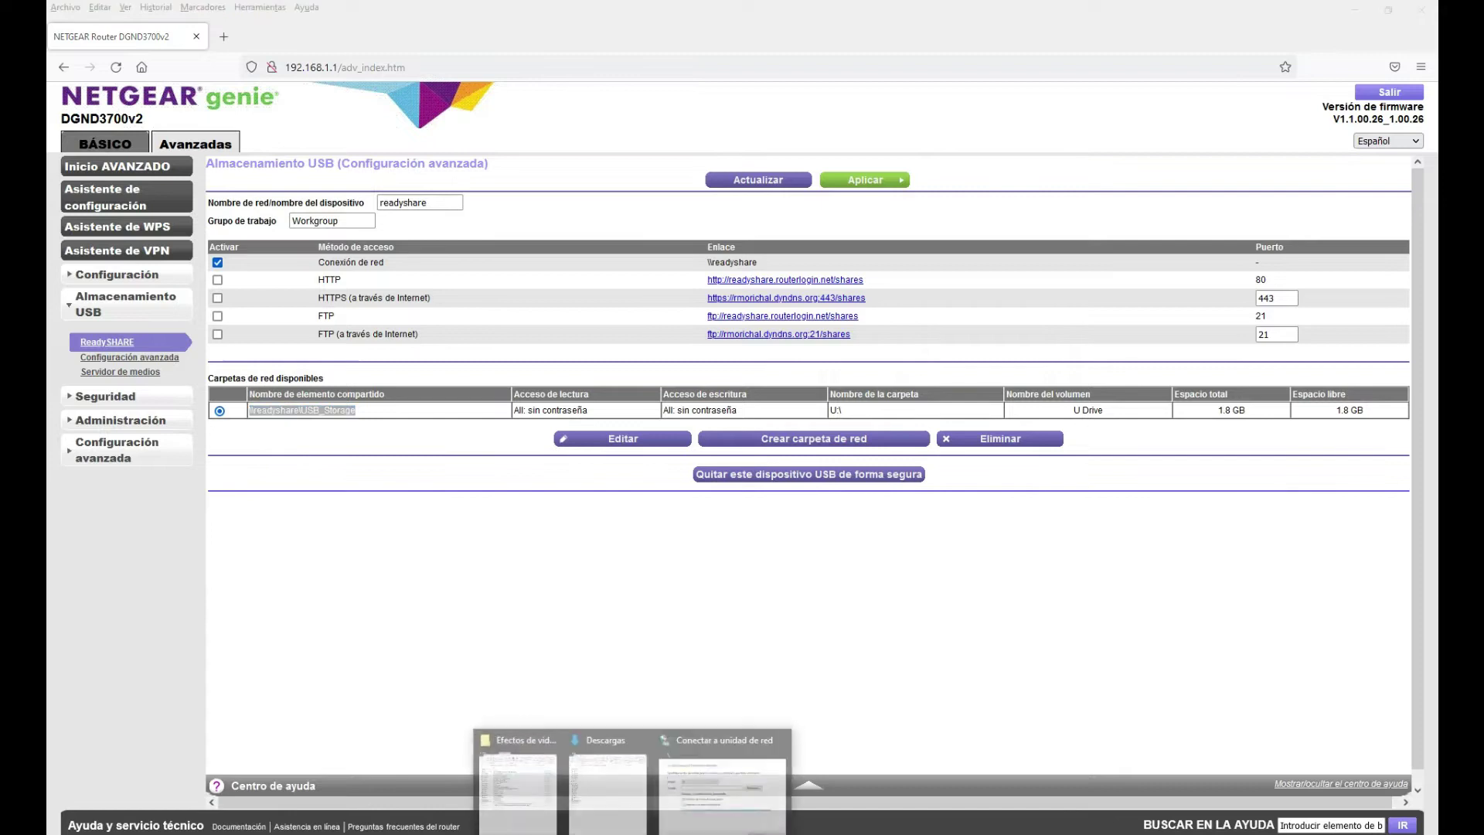
click(713, 753)
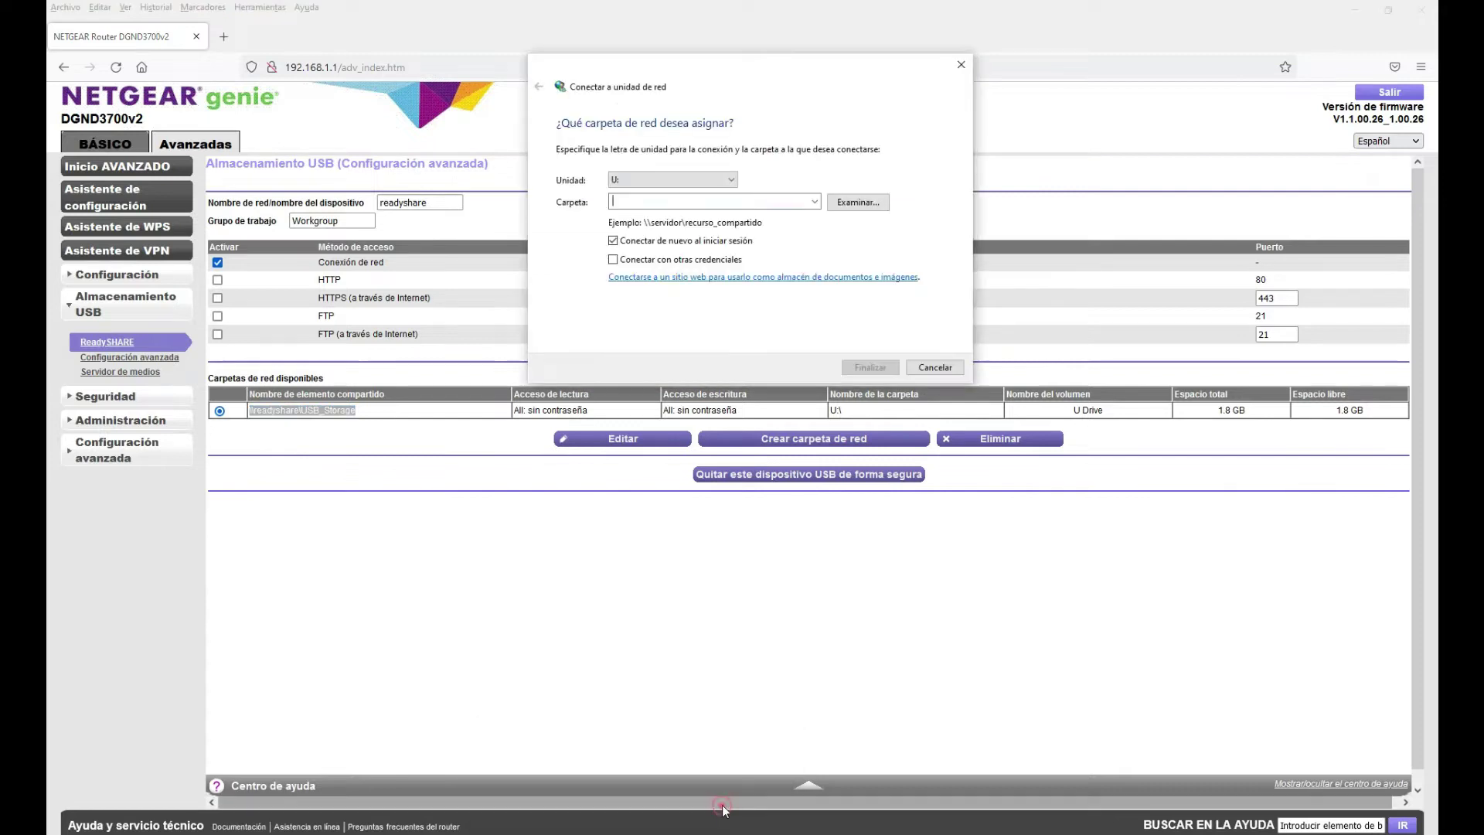
right_click(648, 204)
click(695, 270)
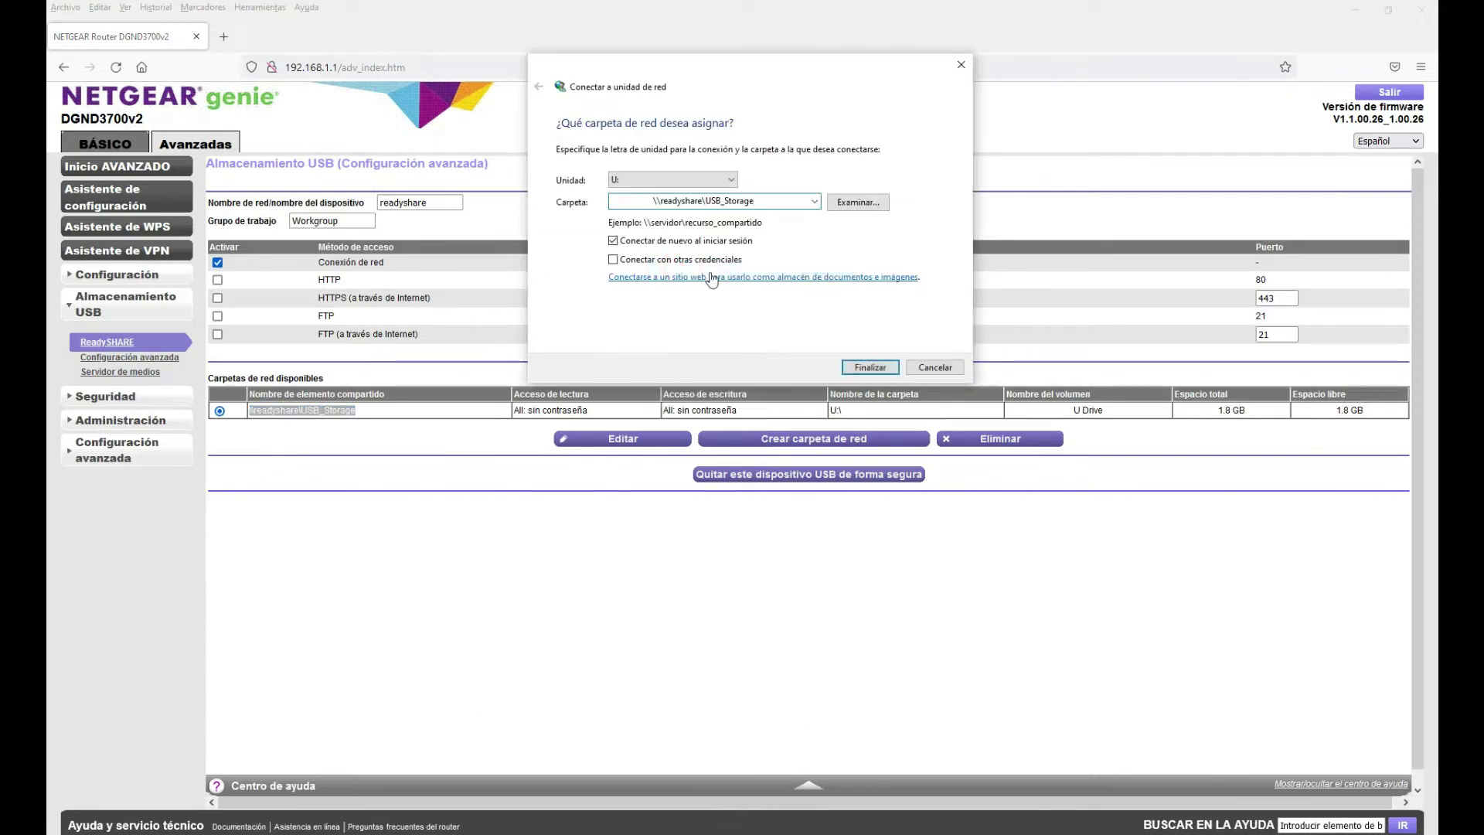
click(666, 207)
key(BackSpace)
key(BackSpace)
key(BackSpace)
key(BackSpace)
key(BackSpace)
key(BackSpace)
key(BackSpace)
key(BackSpace)
key(BackSpace)
key(BackSpace)
key(BackSpace)
key(BackSpace)
key(BackSpace)
key(BackSpace)
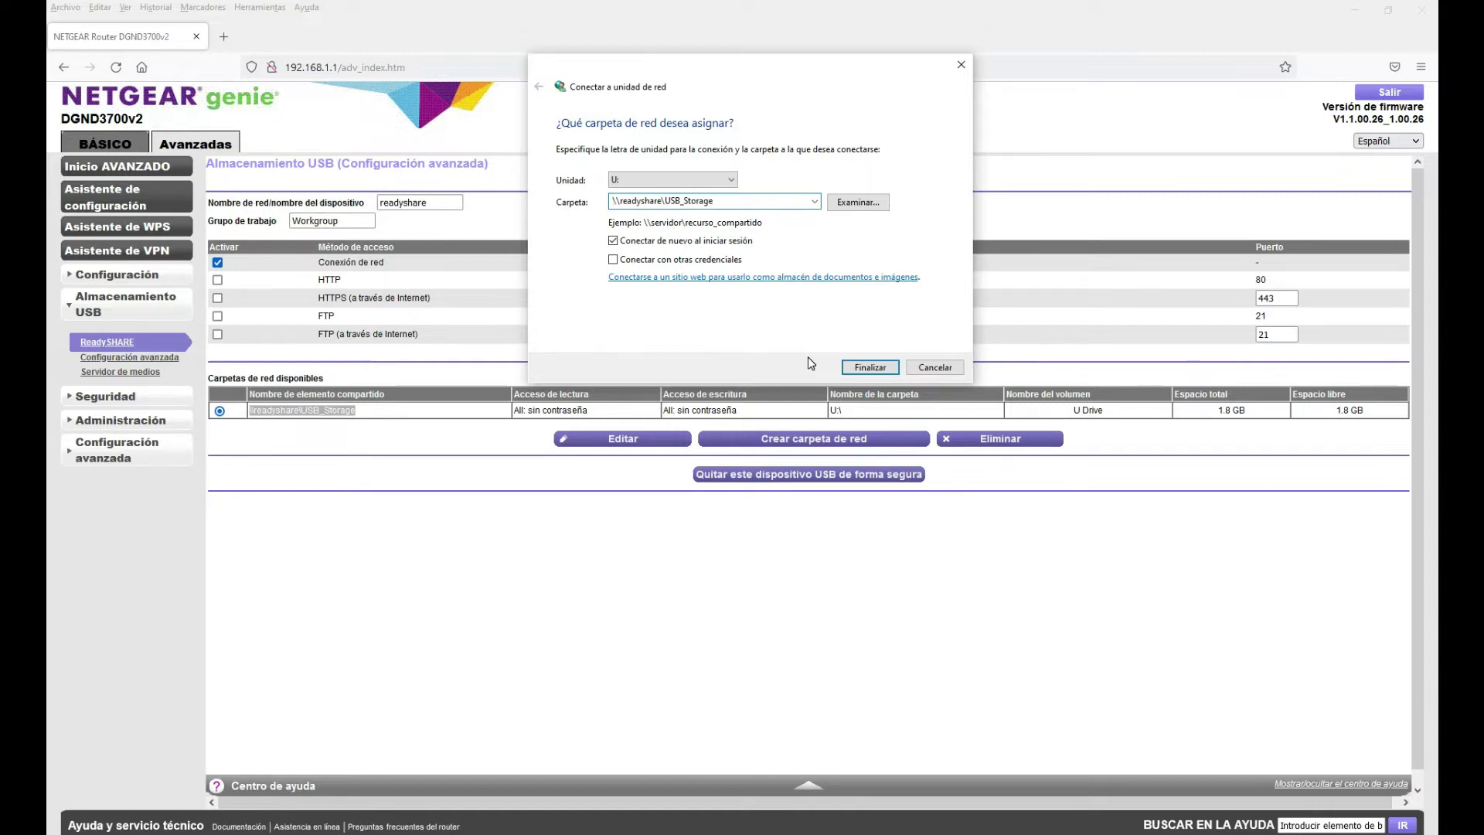
click(873, 368)
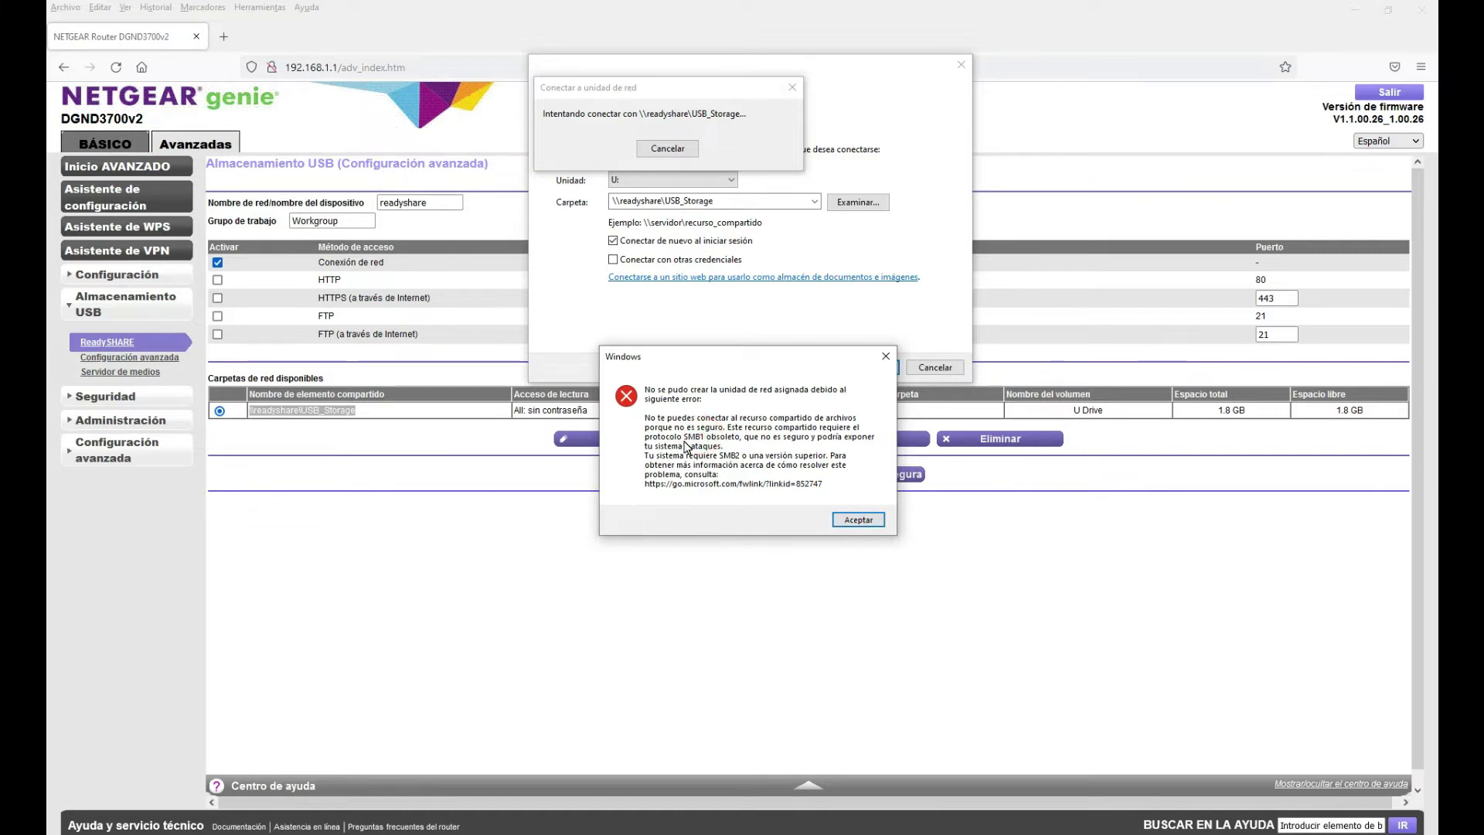
Dismiss the SMB1 protocol error with Aceptar
click(852, 523)
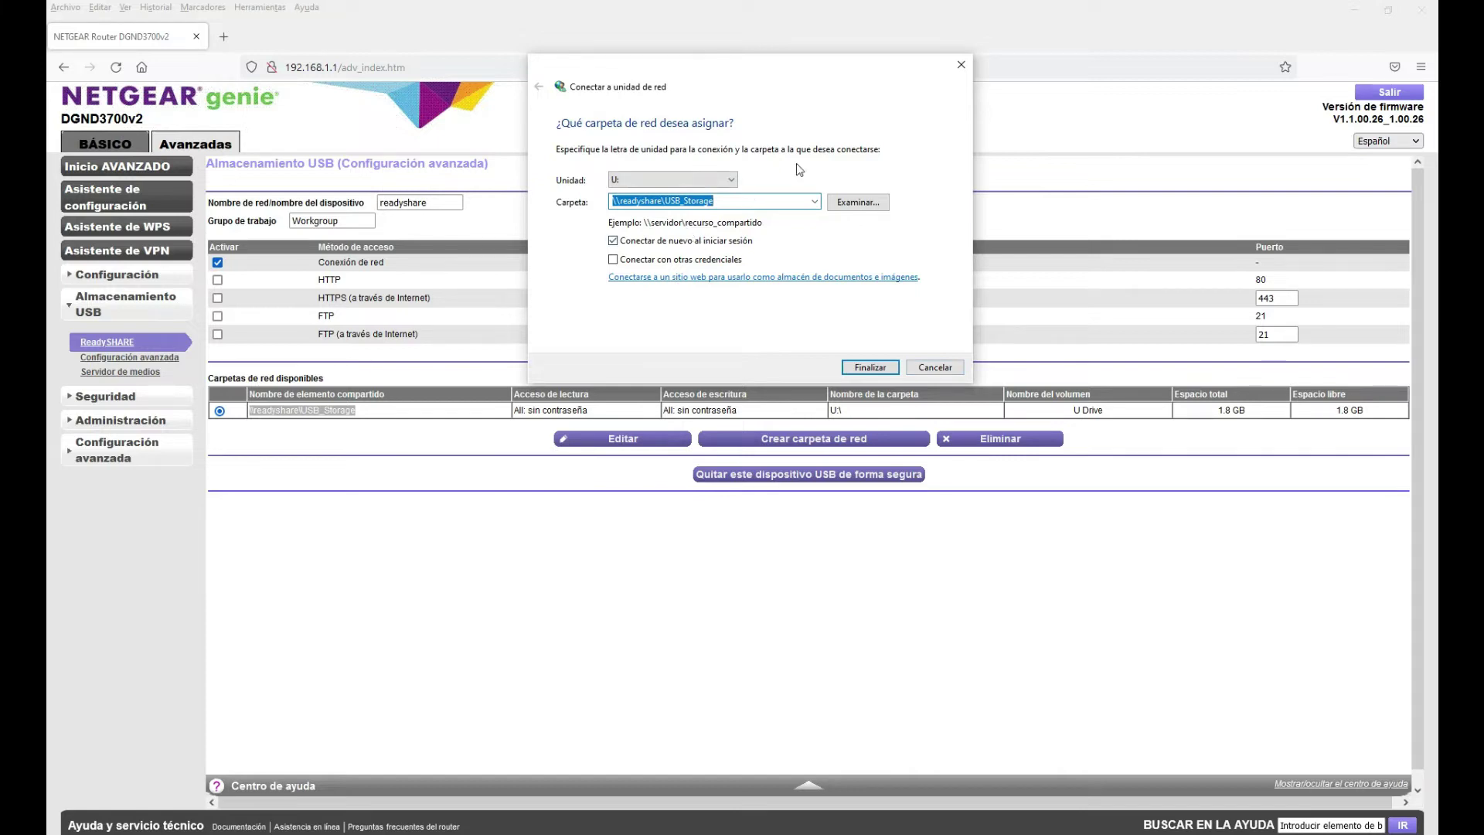
Search the Start menu for 'pane' and open Panel de control
key(super)
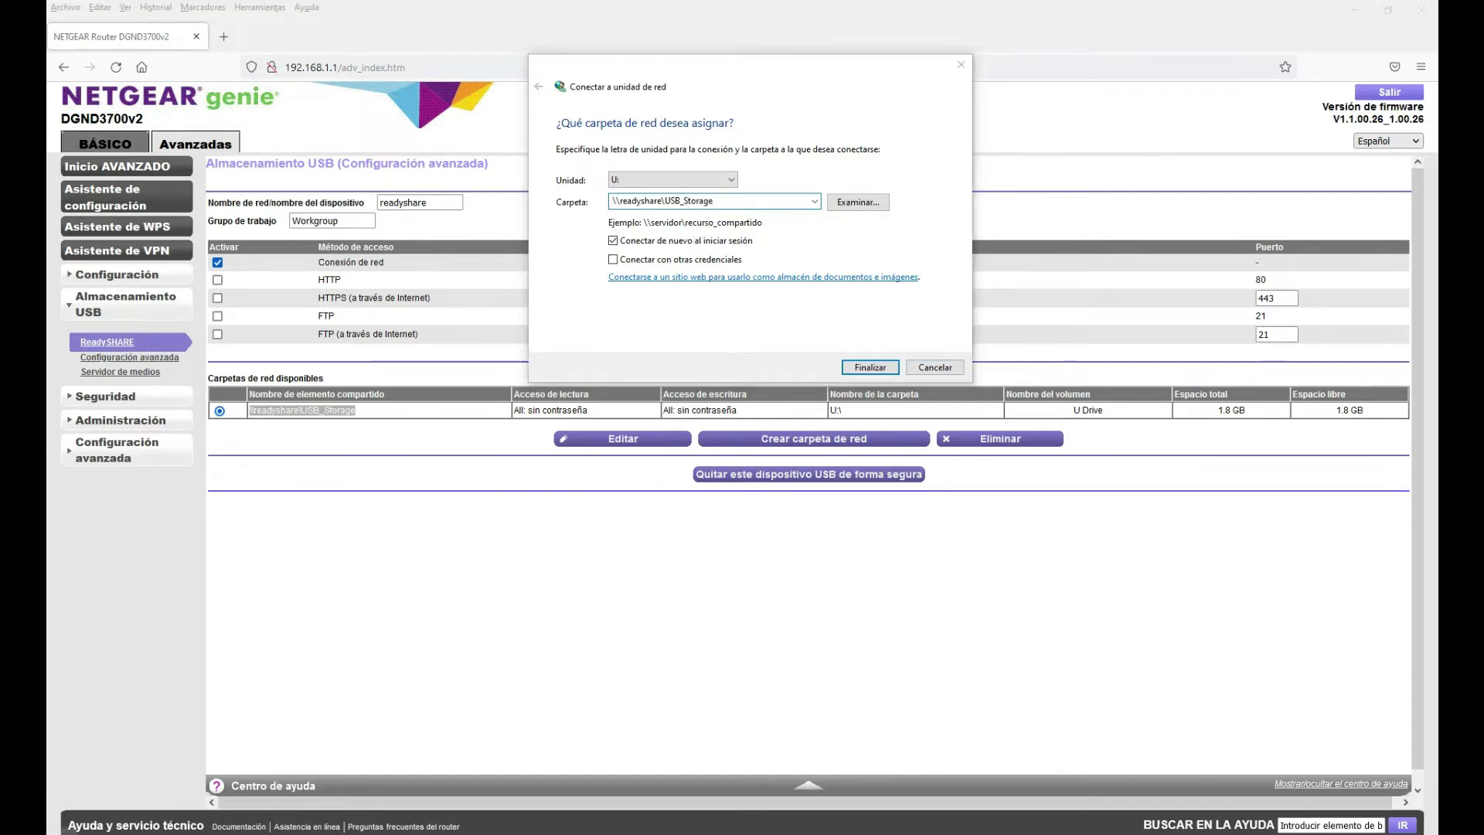
key(super+s)
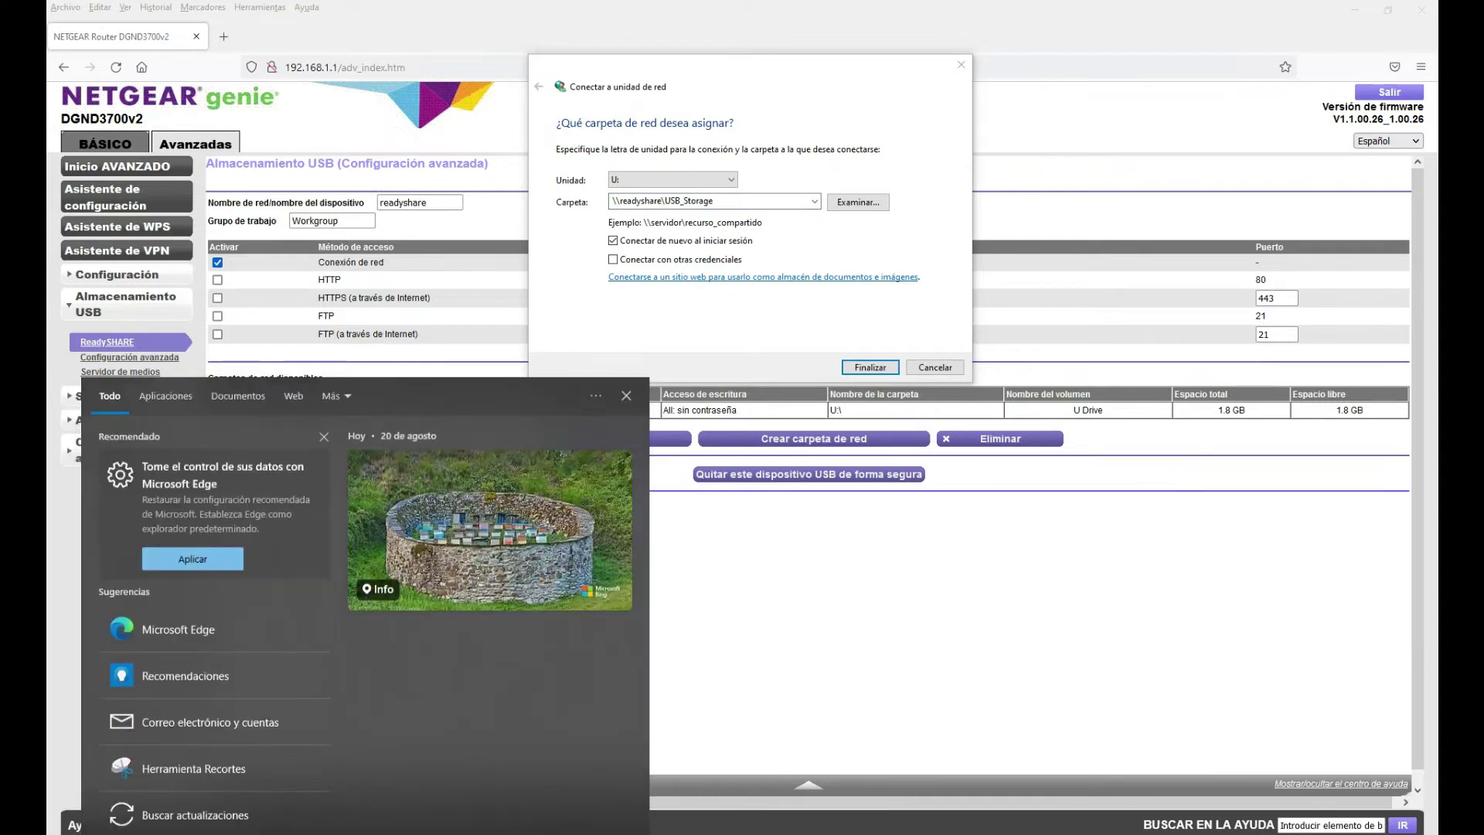
text(pane)
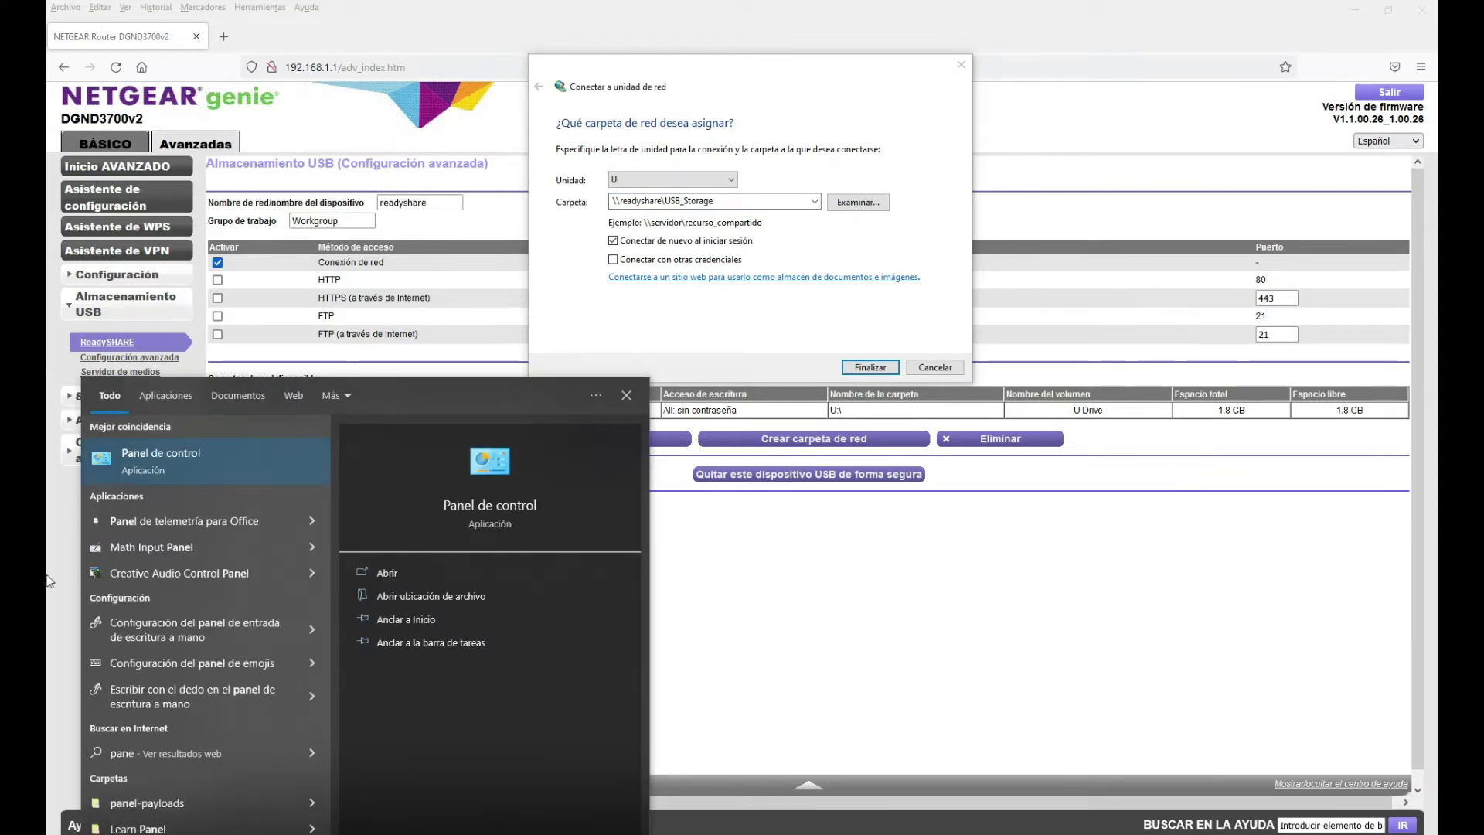
click(151, 464)
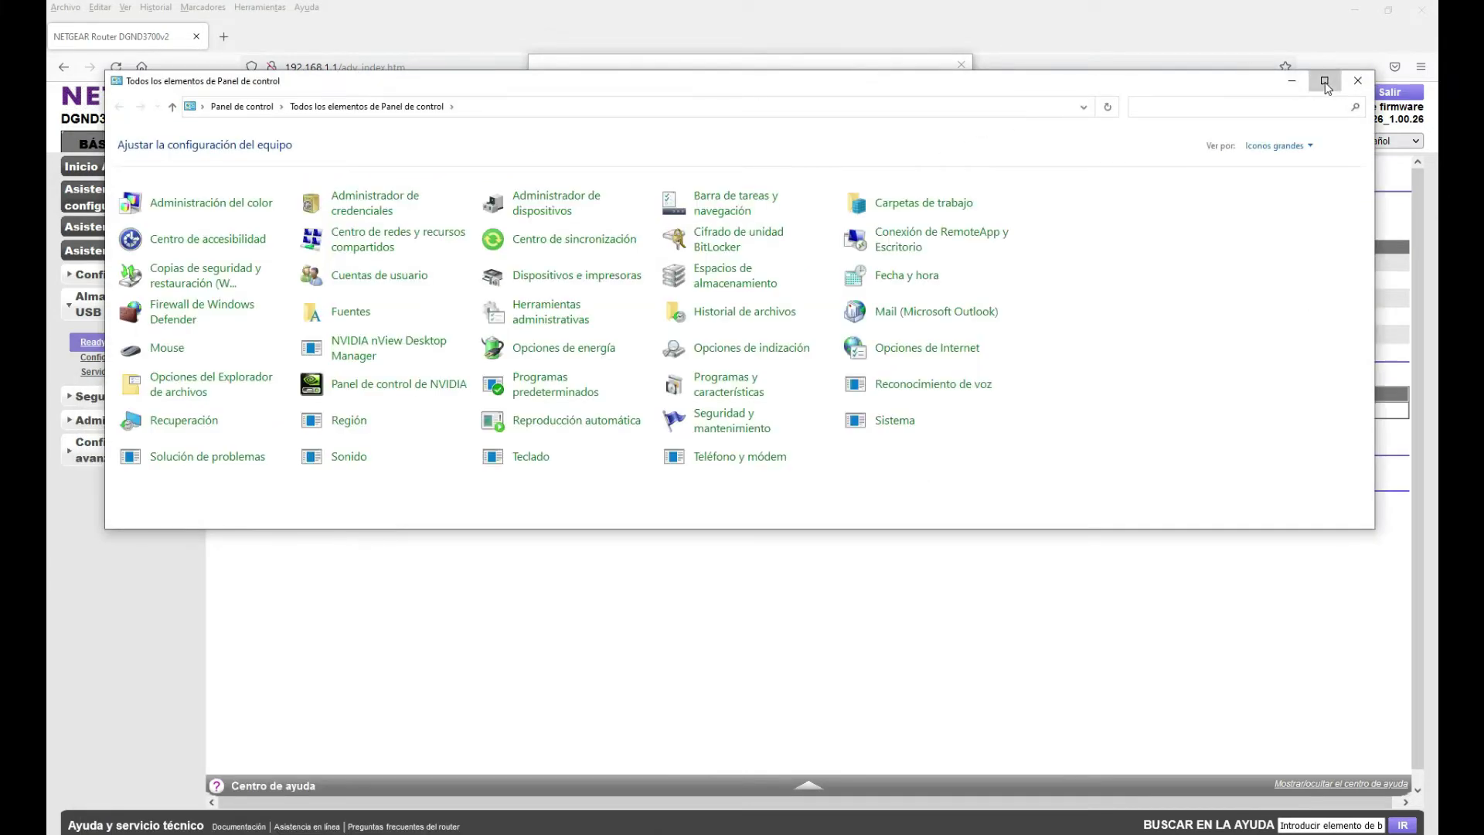
Maximize Control Panel and open Programas y características
click(1324, 82)
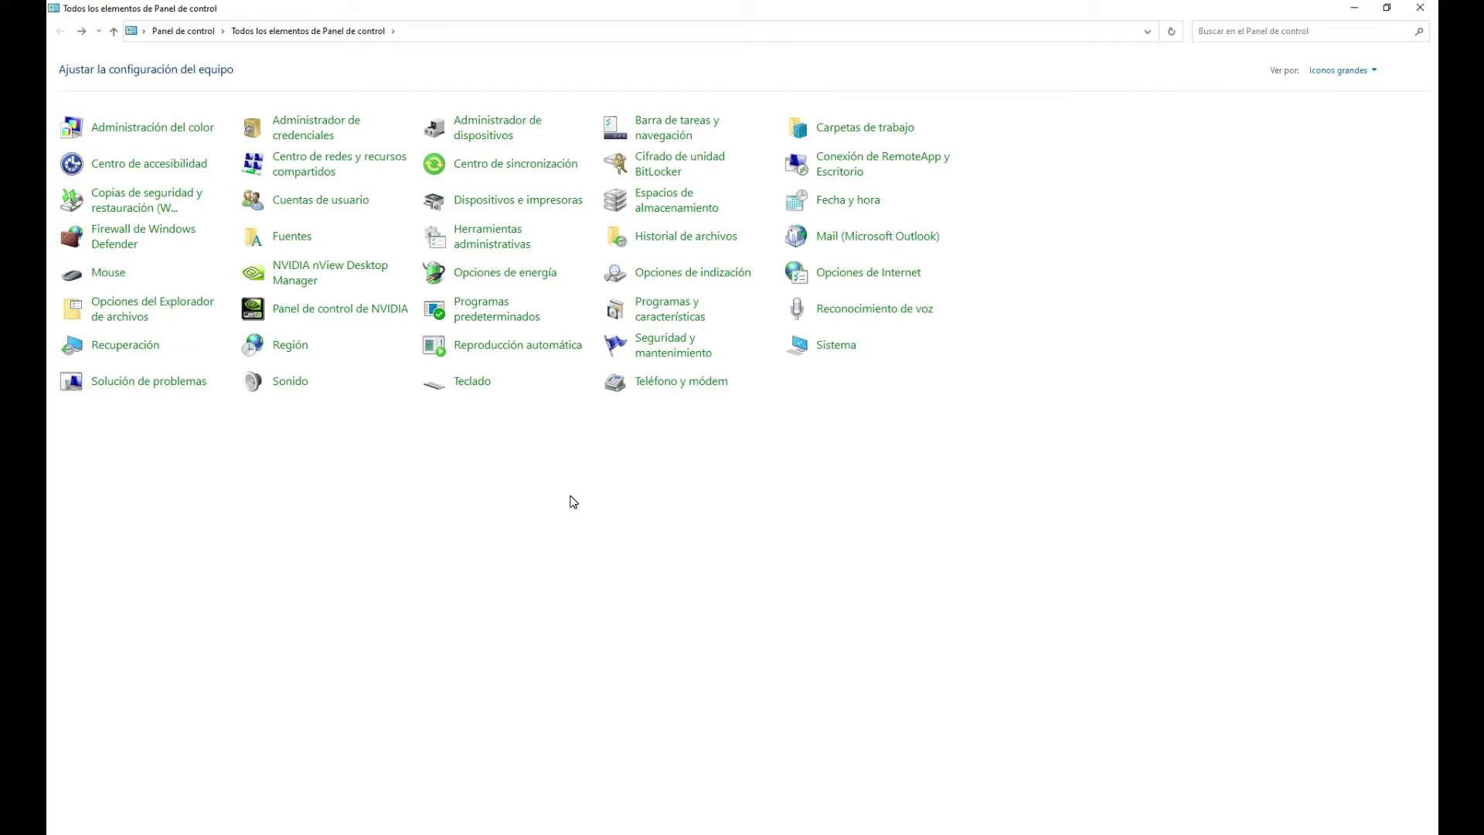
click(661, 312)
click(661, 312)
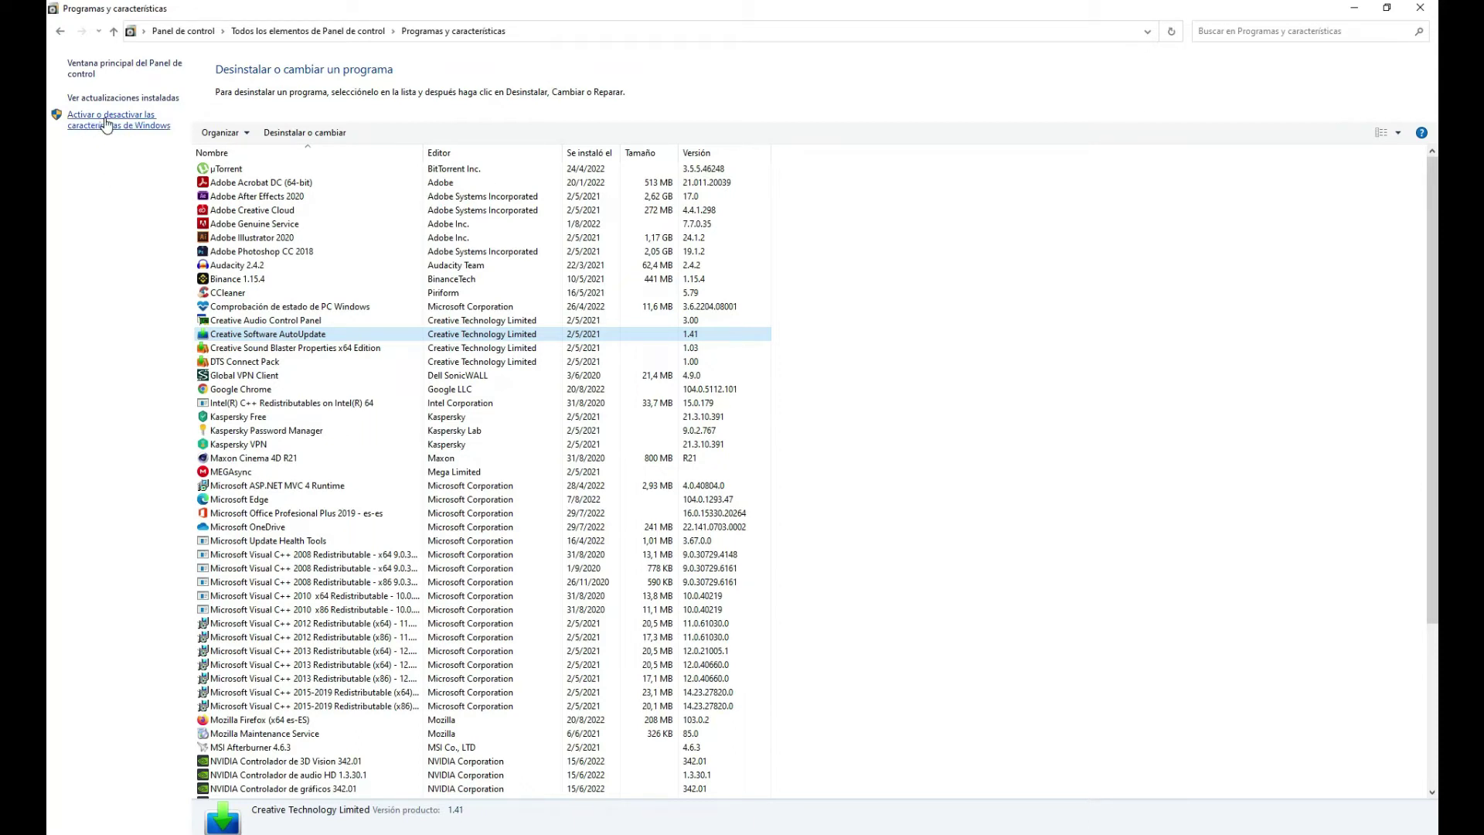
Open 'Activar o desactivar las características de Windows', then enlarge the dialog and move it upper left
click(106, 125)
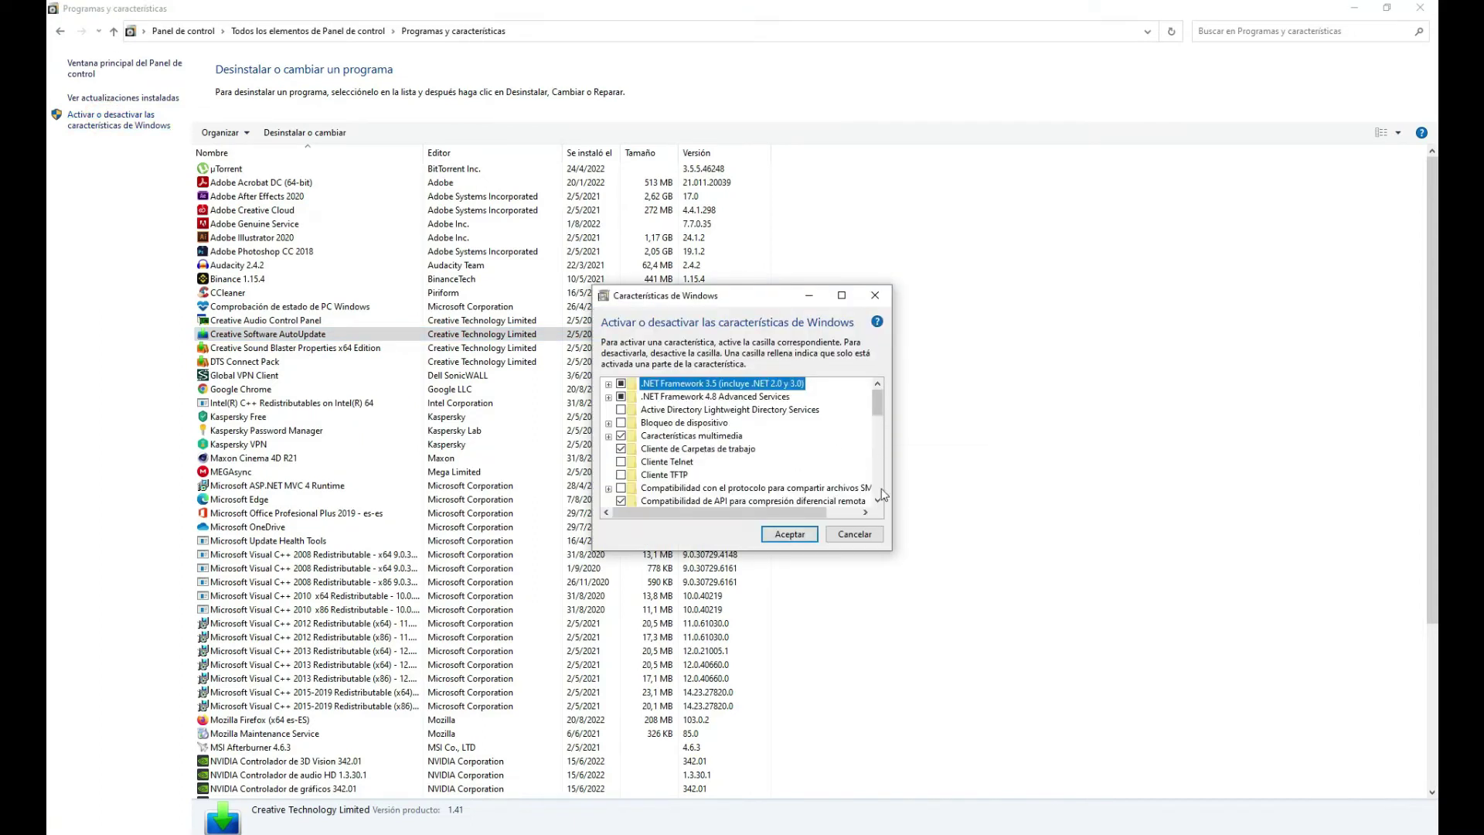
drag(889, 551, 1162, 799)
drag(833, 299, 590, 155)
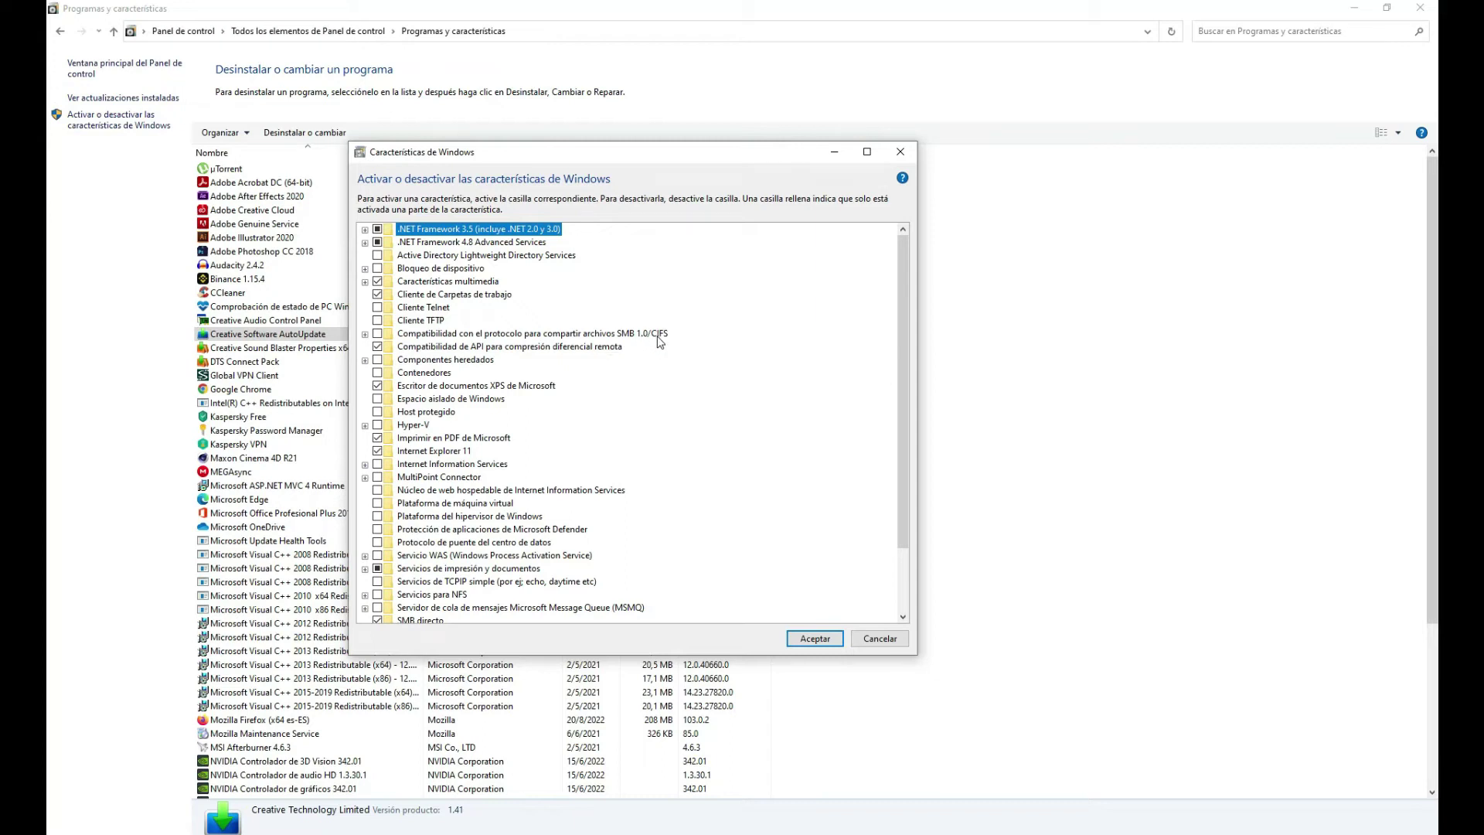
Tick SMB 1.0/CIFS Cliente, Eliminación automática and Servidor, then confirm with Aceptar
click(365, 334)
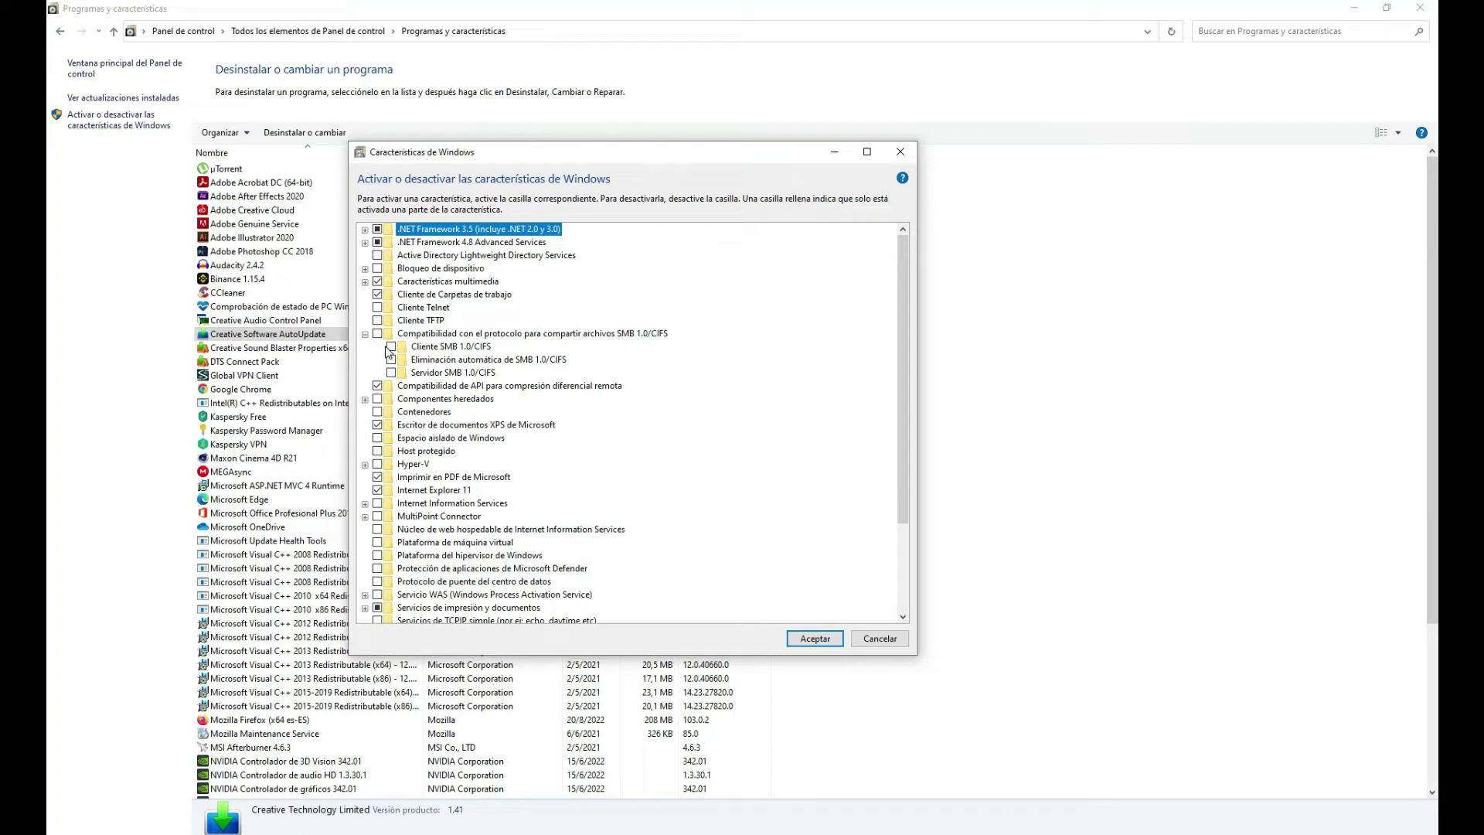
click(391, 348)
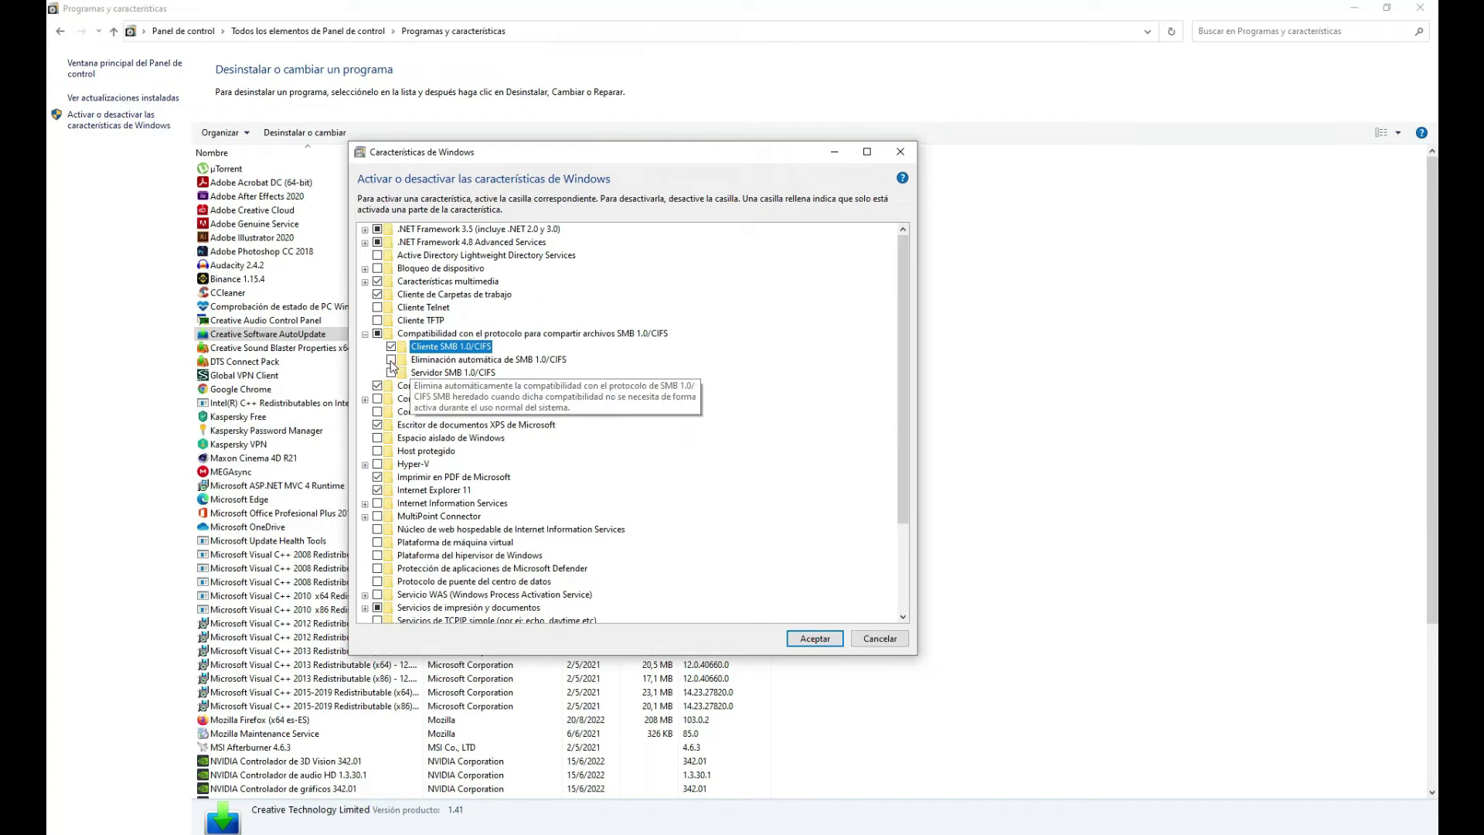
click(392, 360)
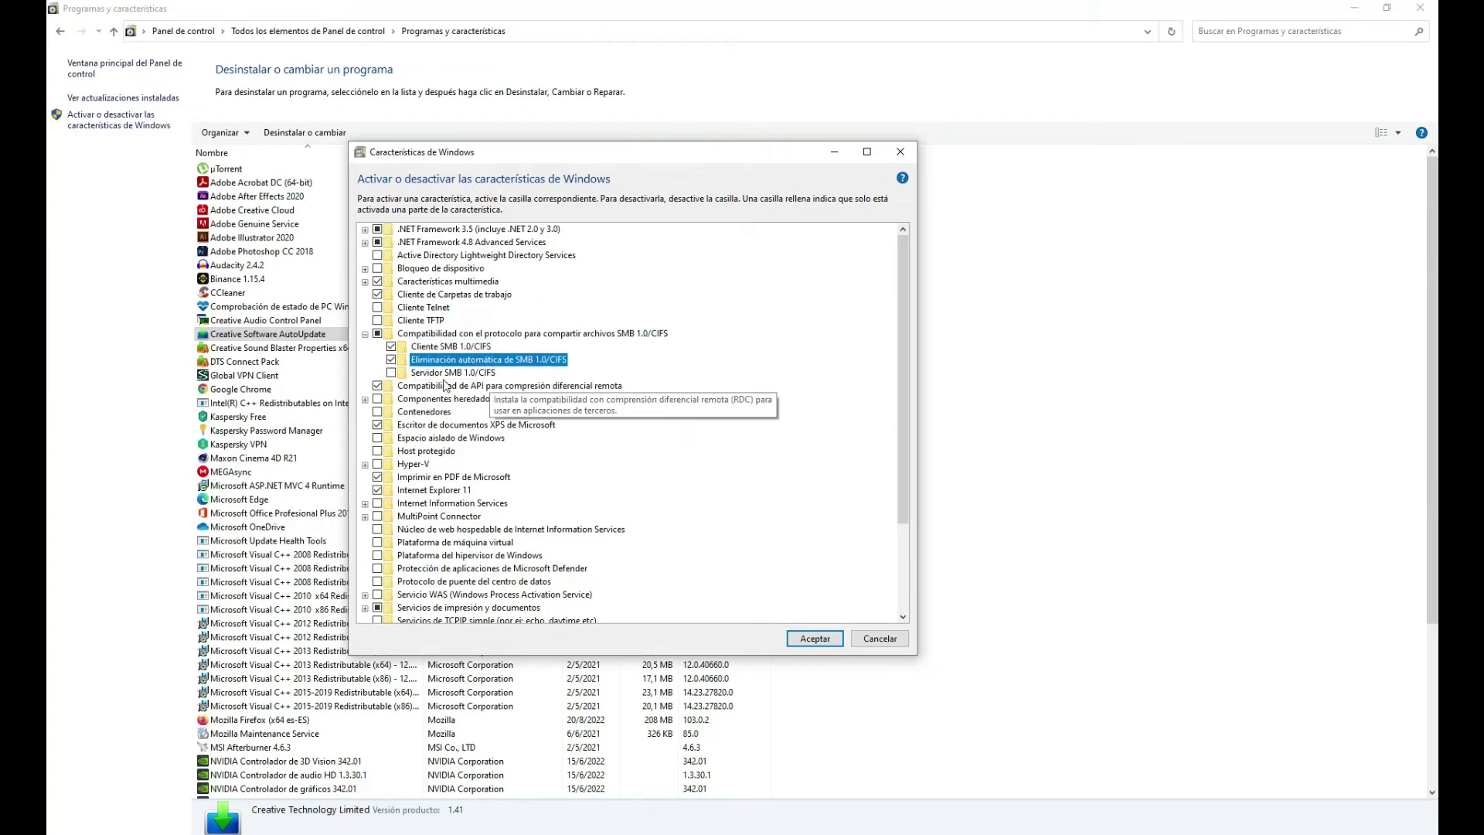
click(391, 372)
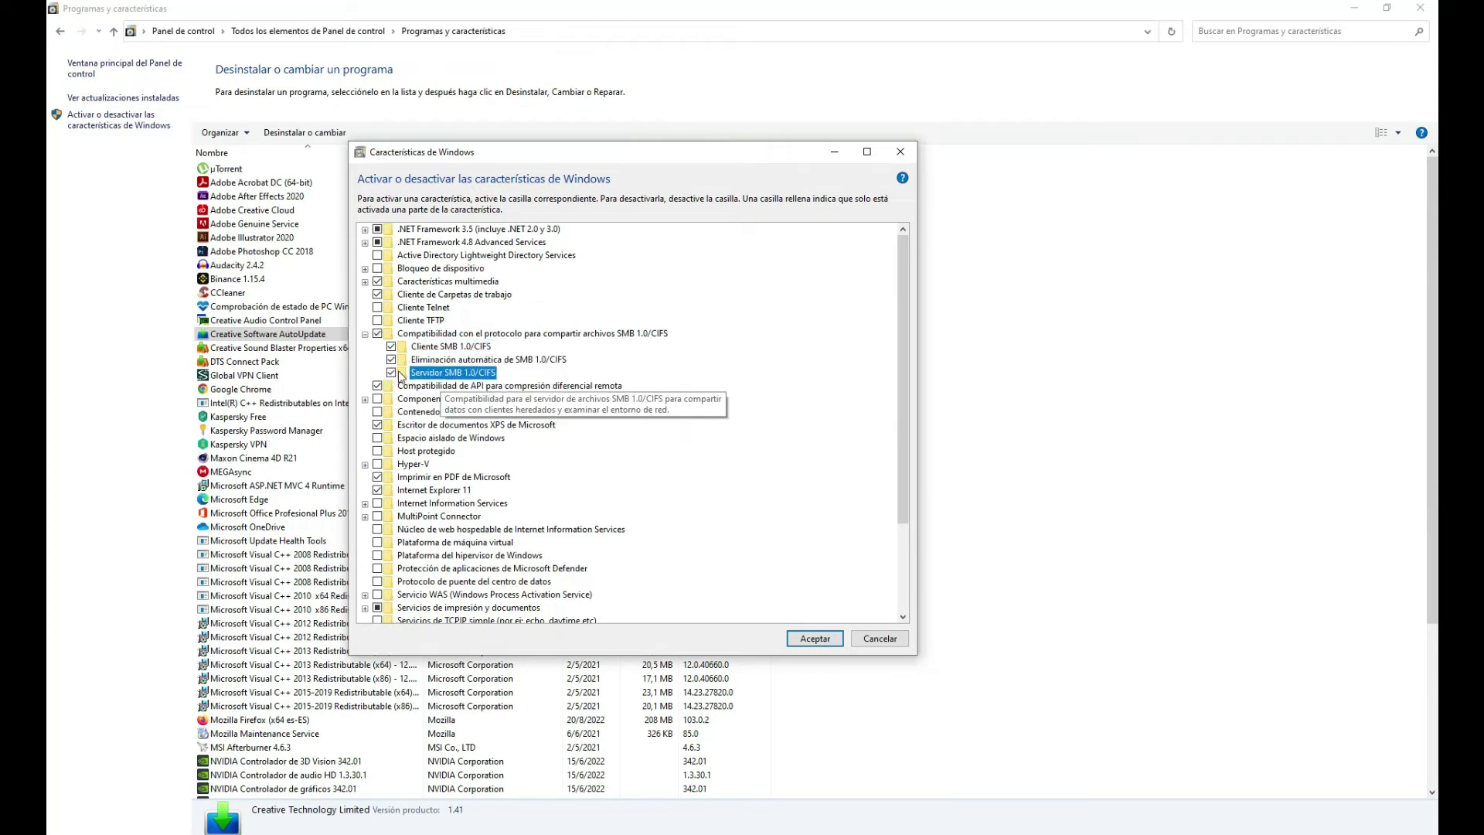
click(813, 641)
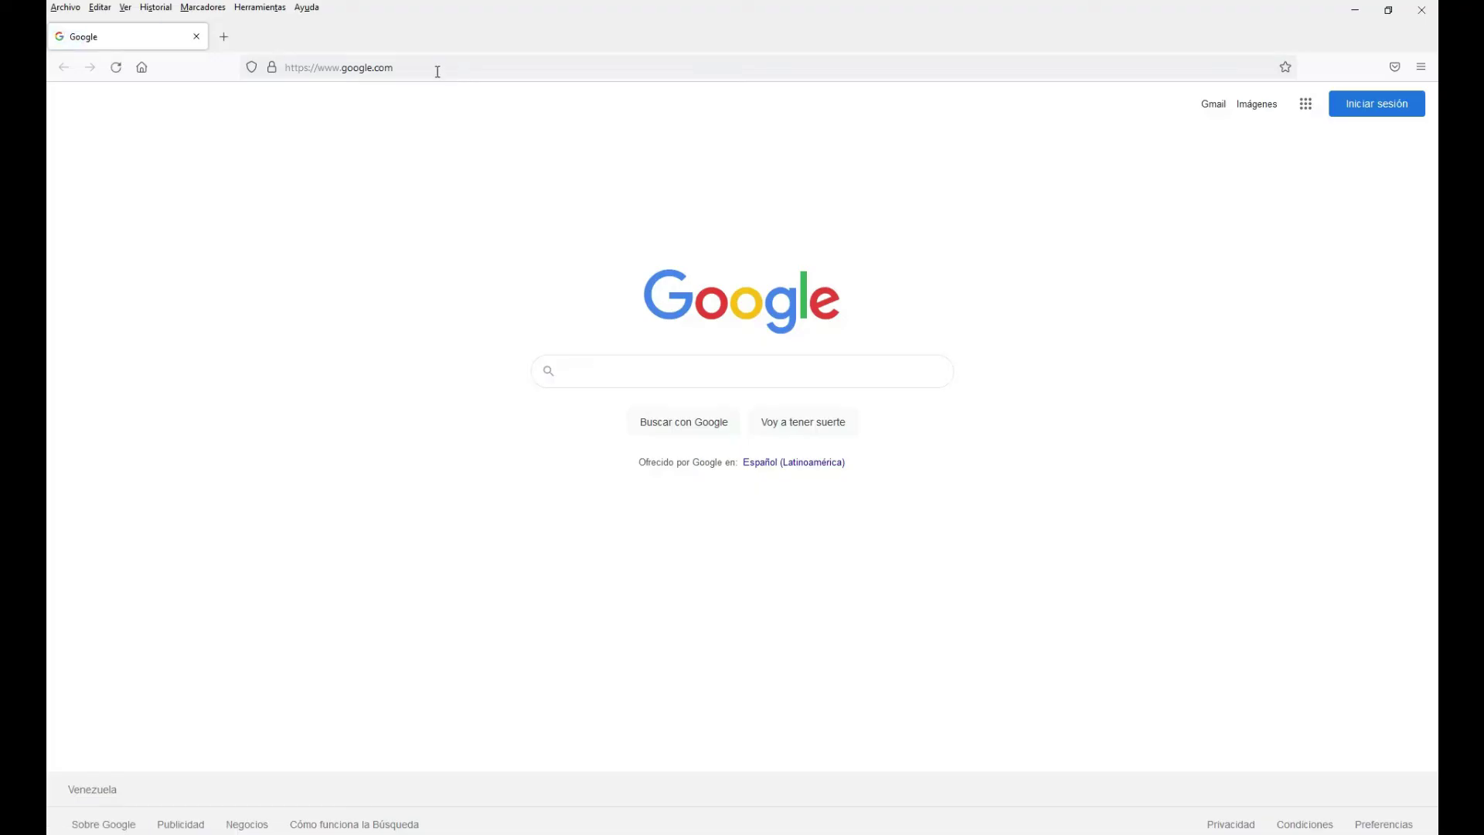
Load the router page at 192.168.1.1 in Firefox and enter the router login username
click(437, 70)
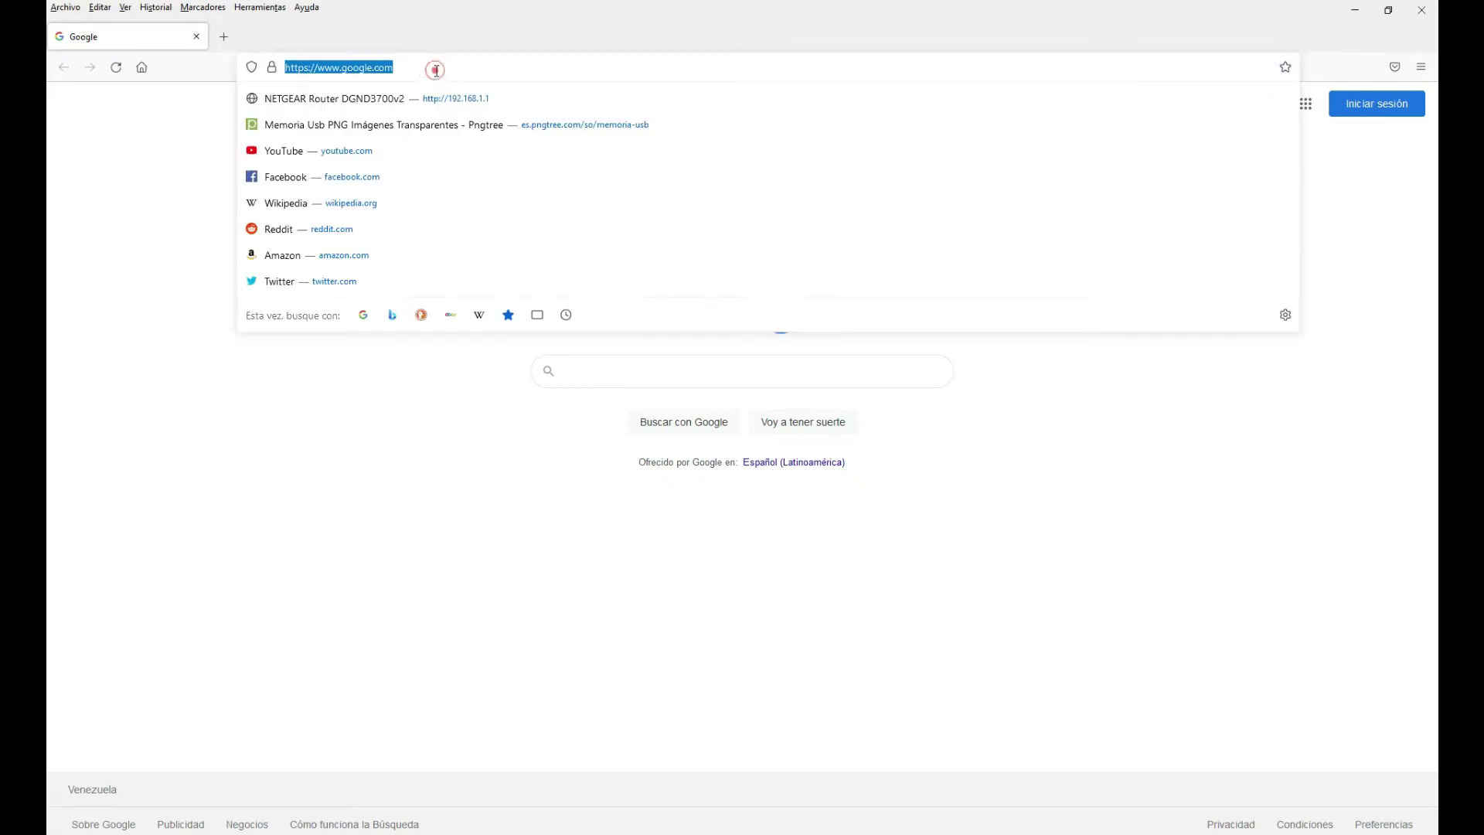
text(192.168.1.1)
key(Return)
text(adv_index.ht)
text(min)
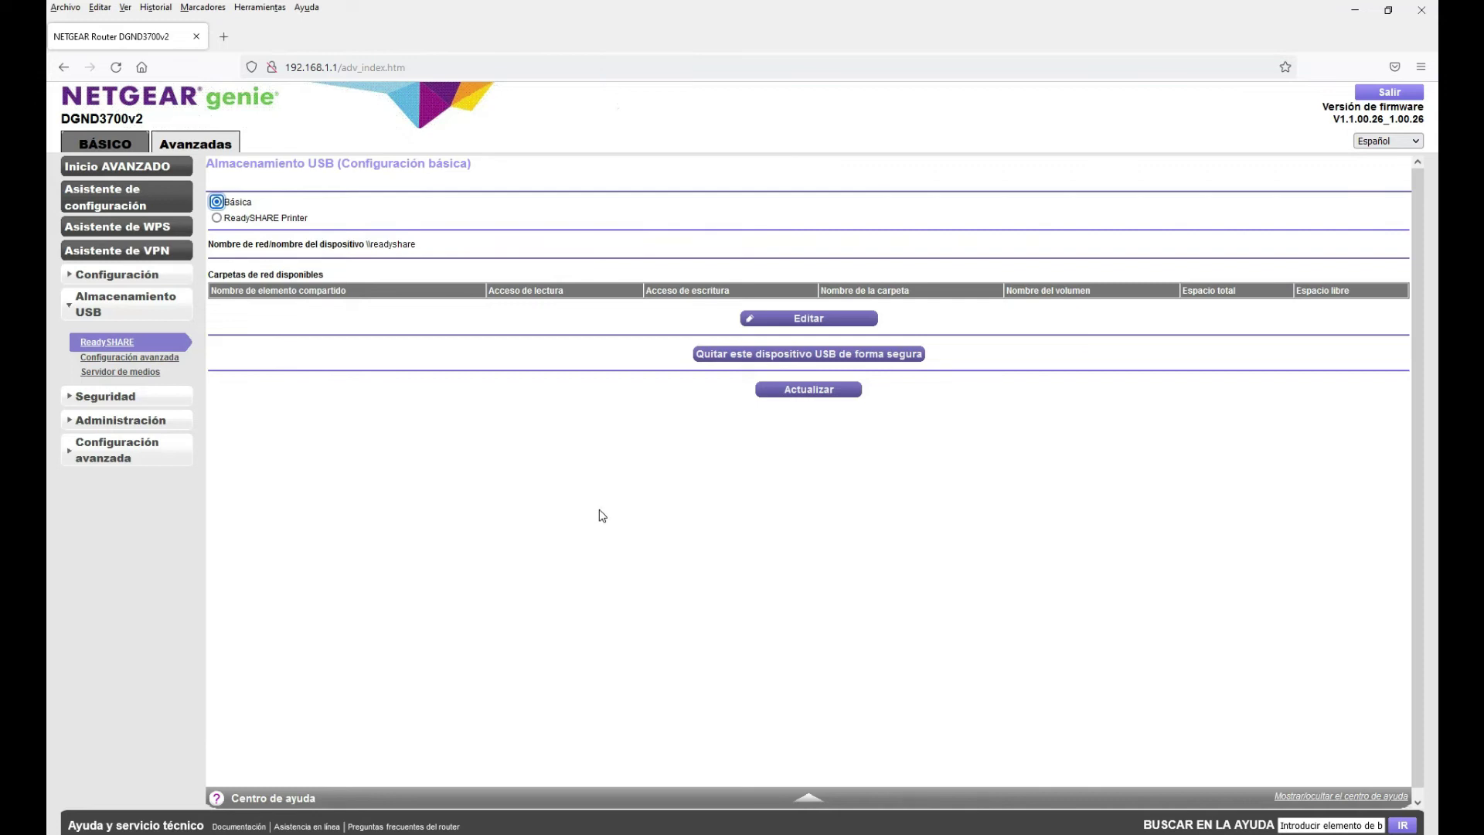
Copy the share path \\readyshare\USB_Storage from the share settings, then minimize Firefox
click(809, 321)
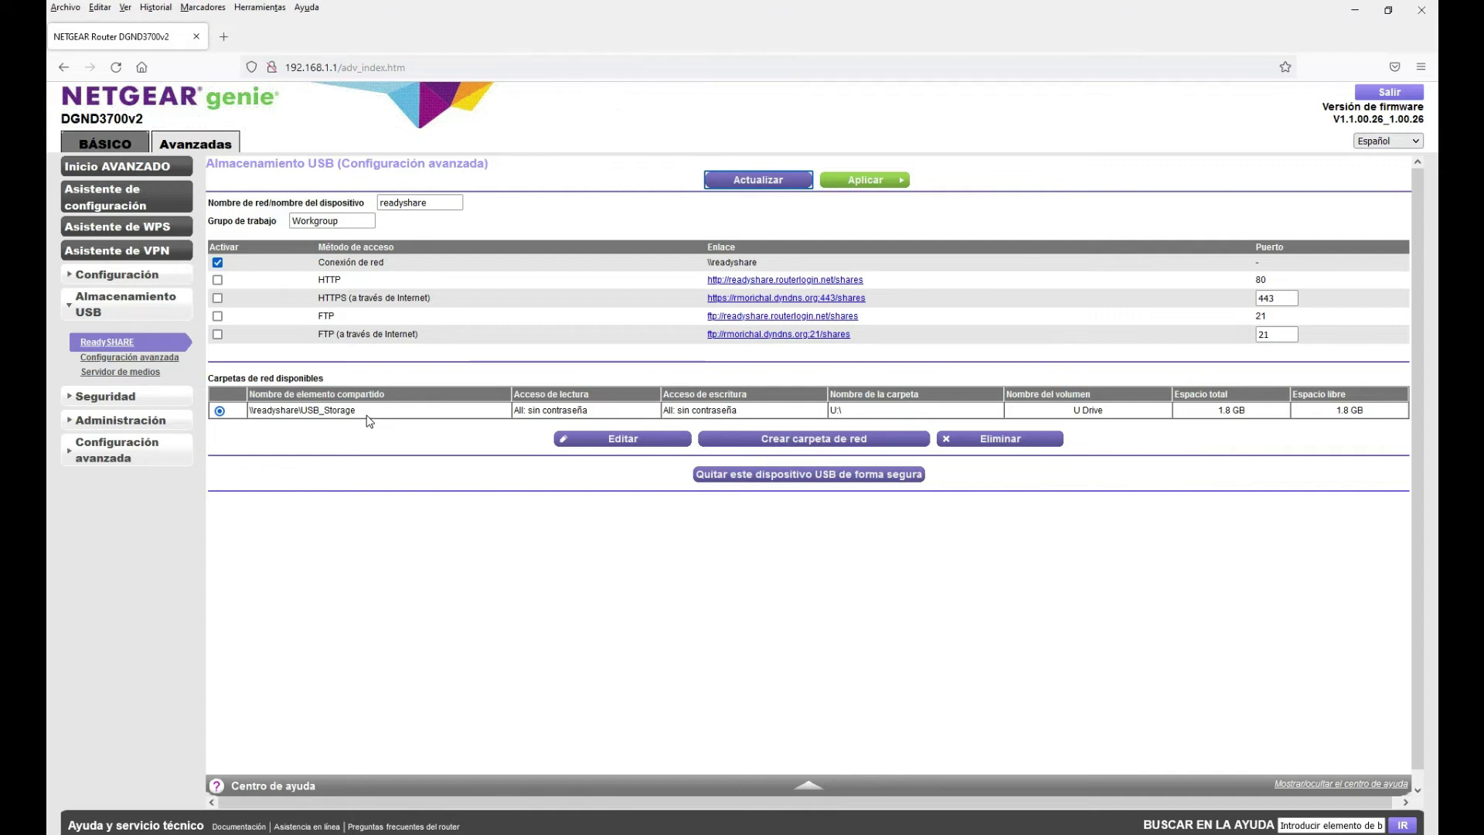
drag(357, 416, 251, 415)
right_click(257, 407)
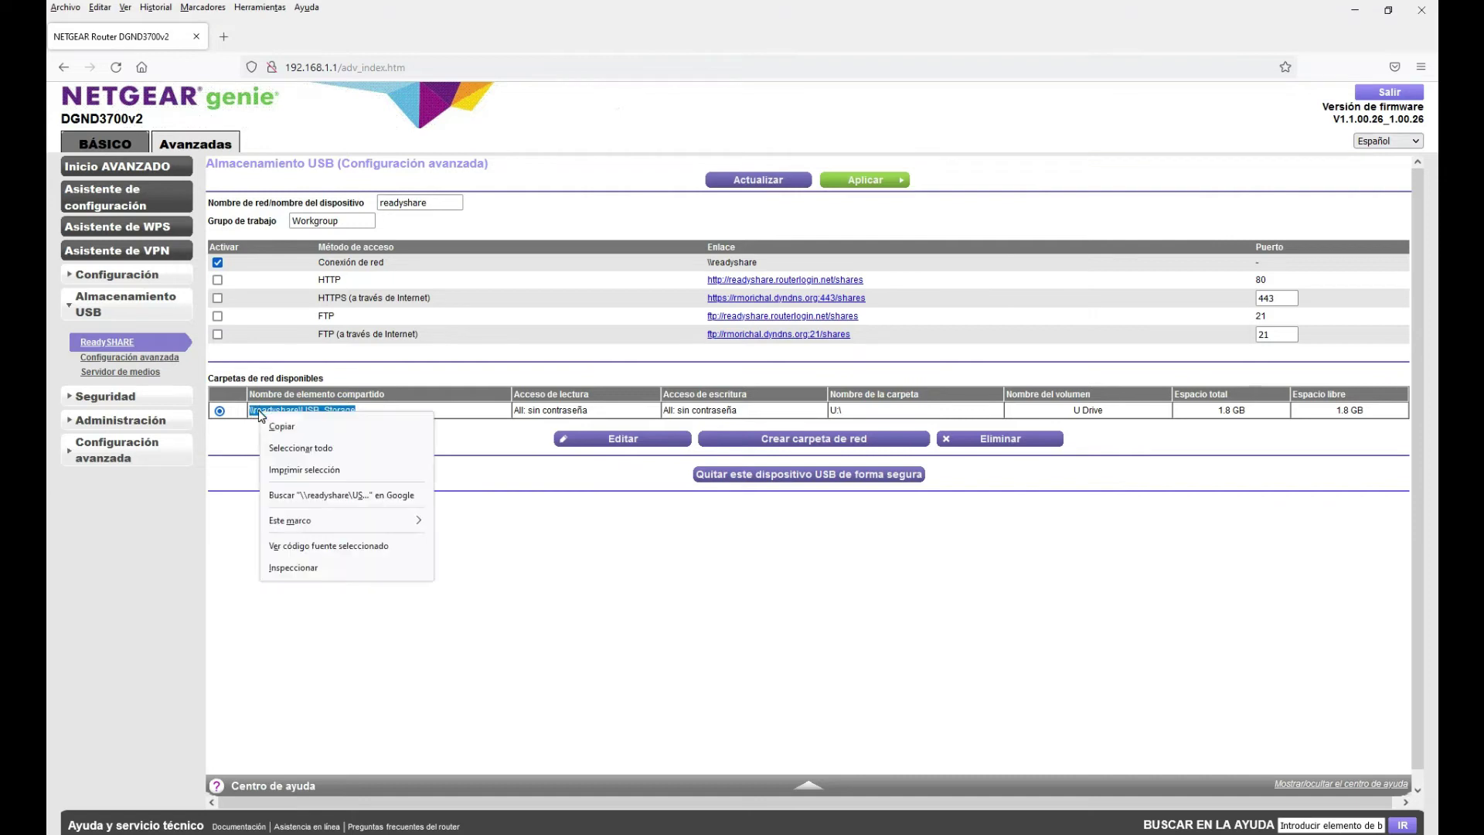
click(293, 427)
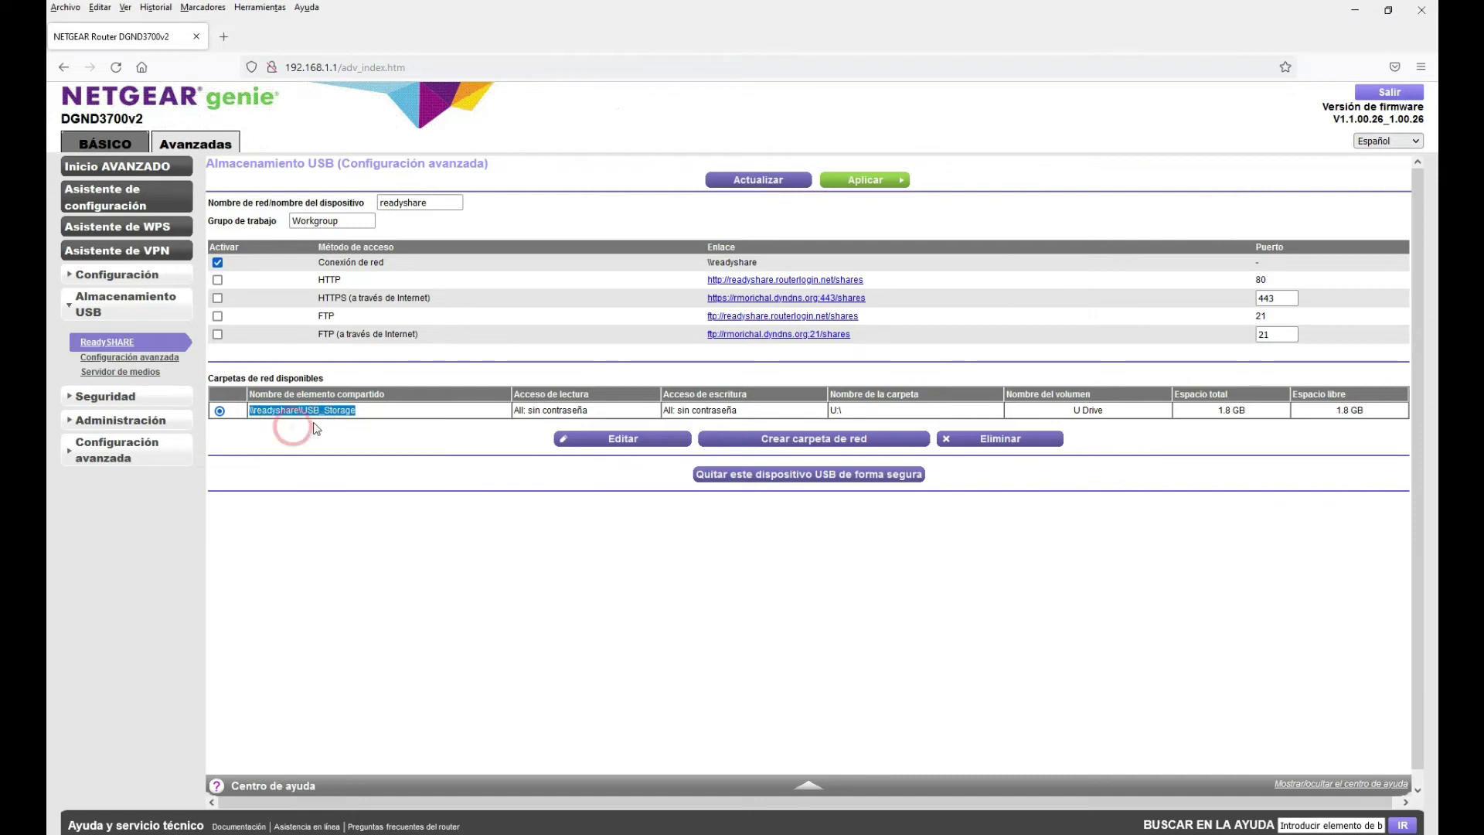
click(1354, 10)
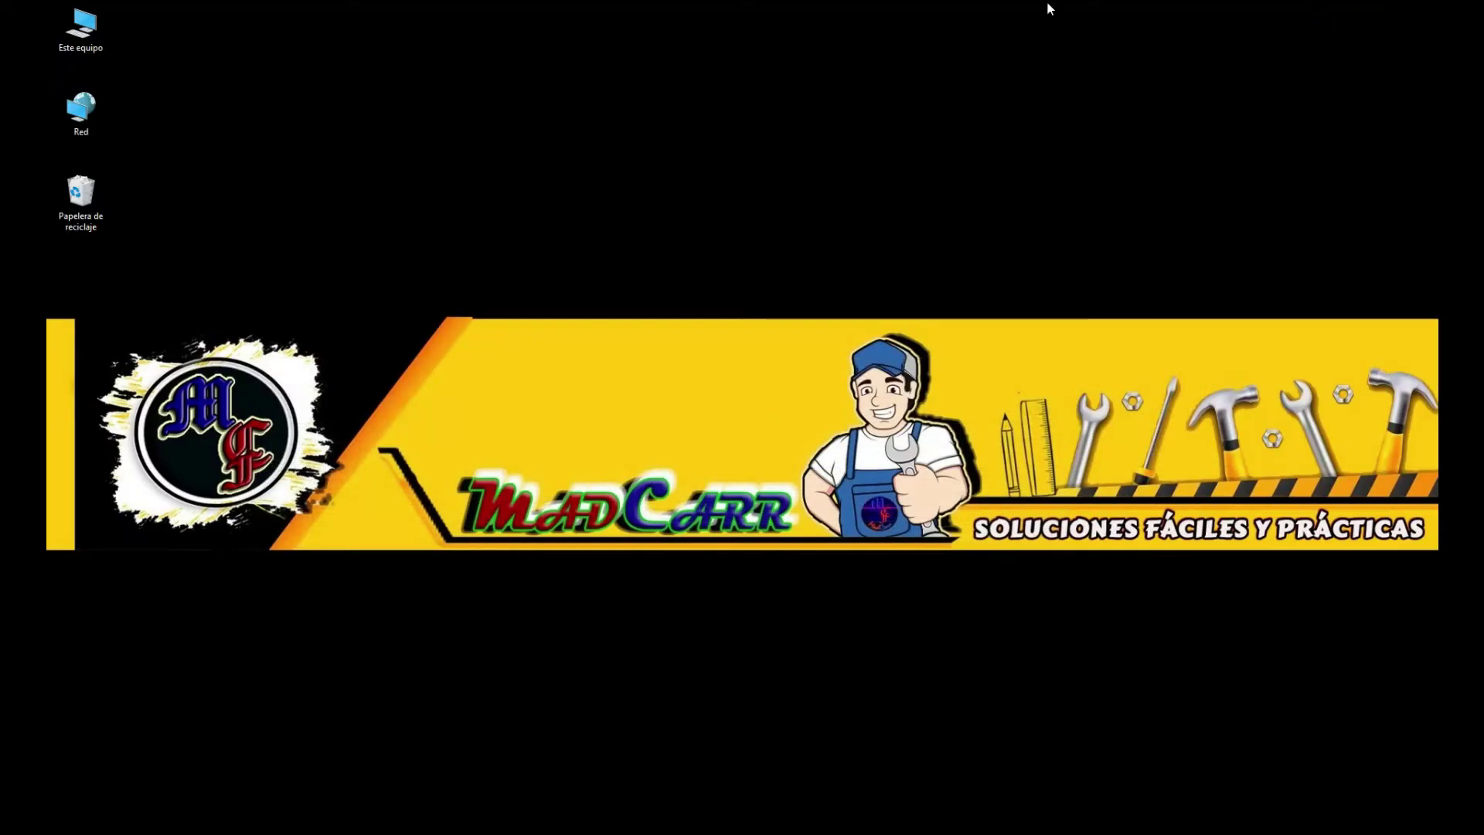
Open Map Network Drive from Este equipo's context menu and move the dialog higher up
right_click(75, 29)
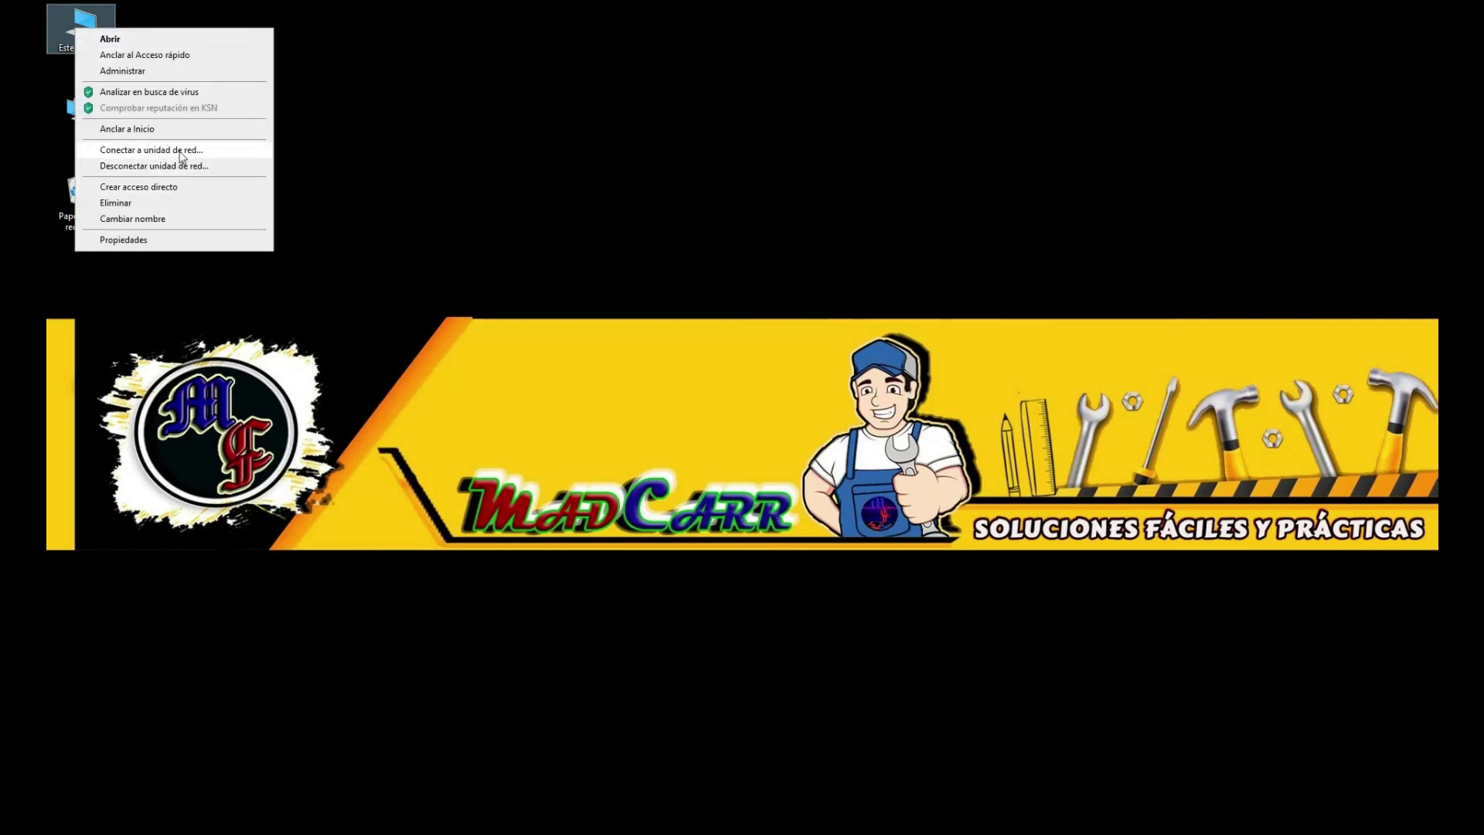
click(204, 150)
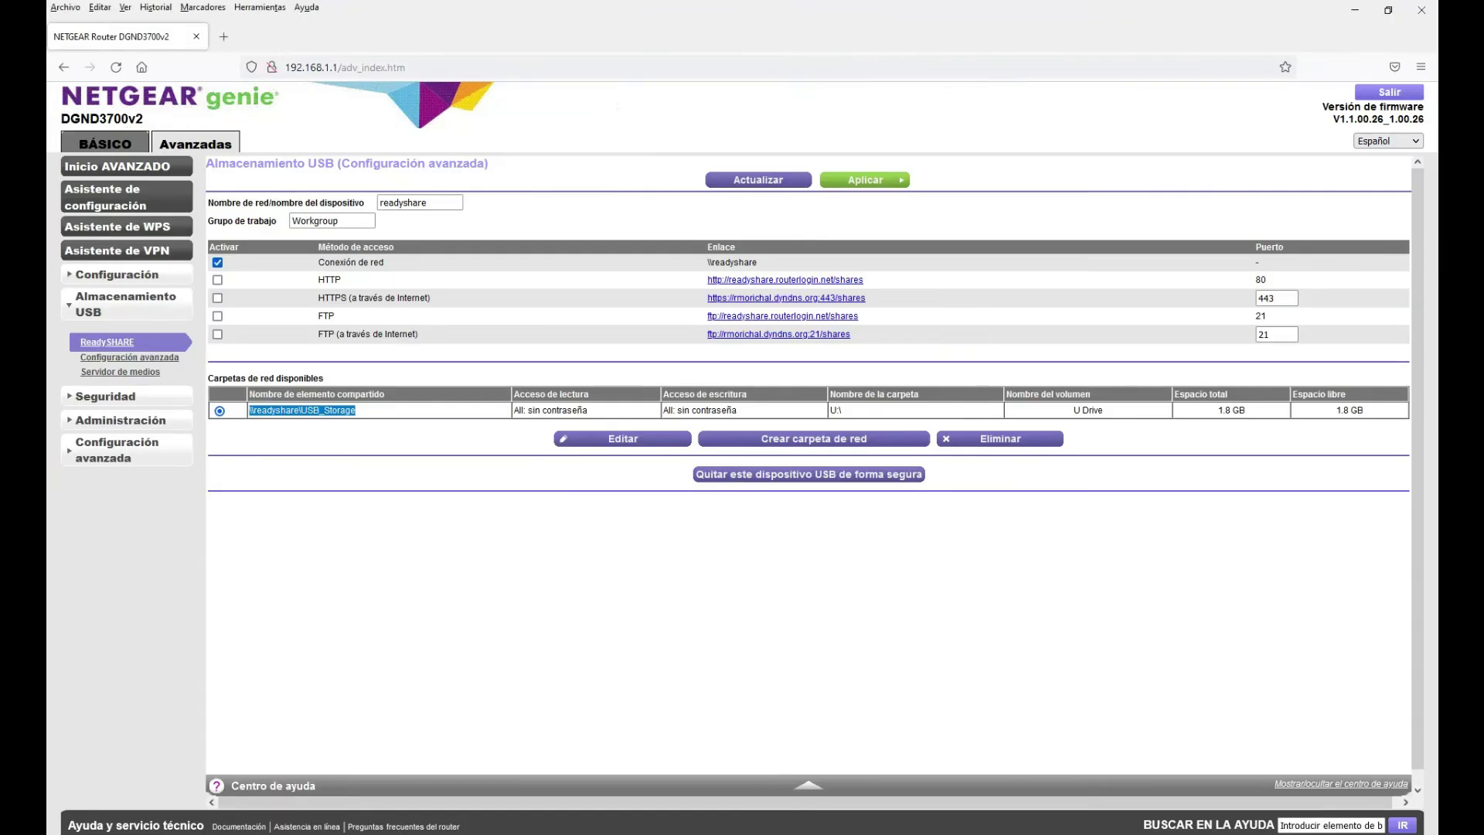
click(726, 804)
drag(730, 217, 720, 31)
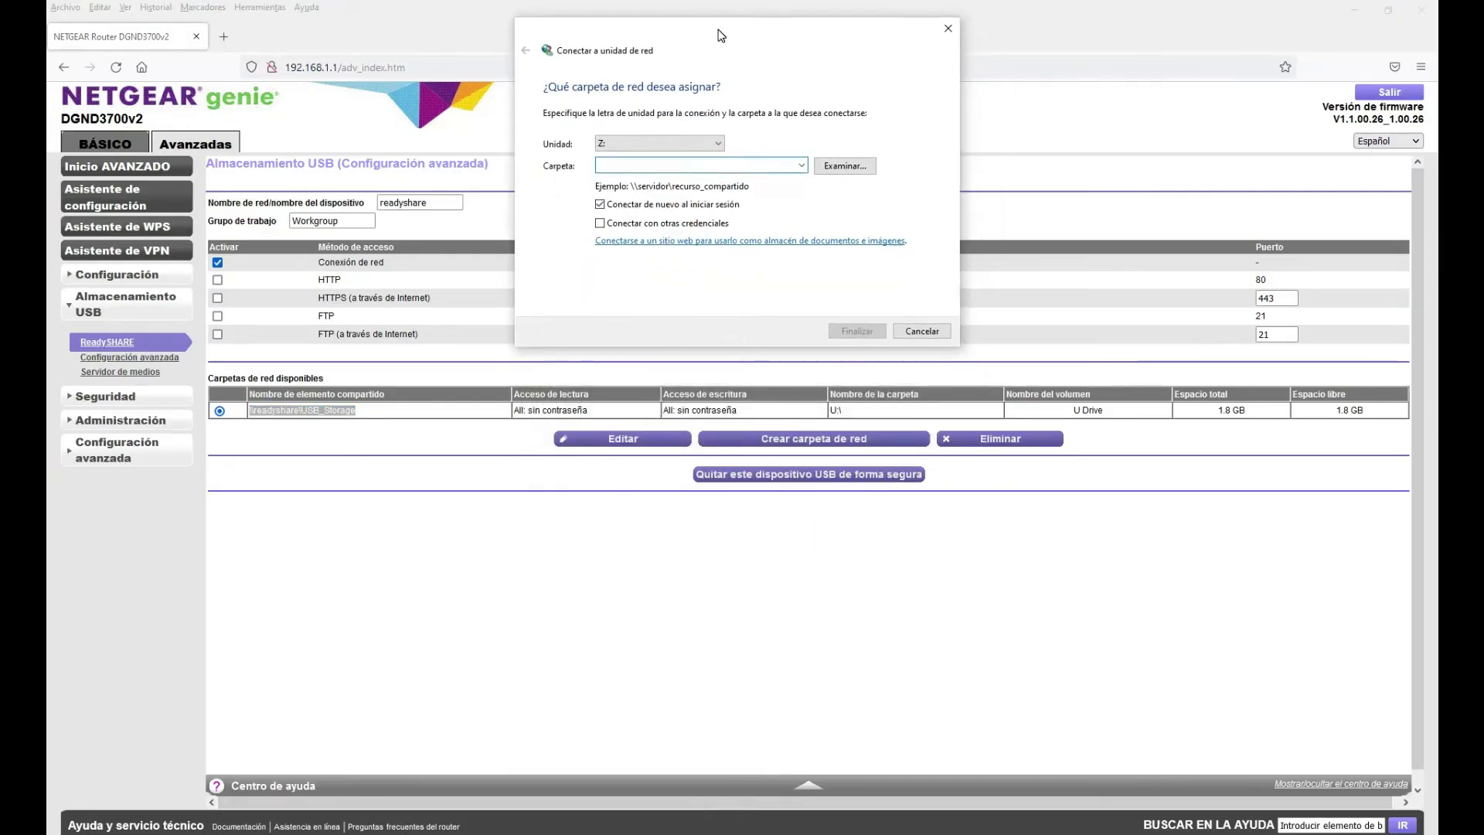
Set the drive letter to U: and paste \\readyshare\USB_Storage as the folder
click(715, 144)
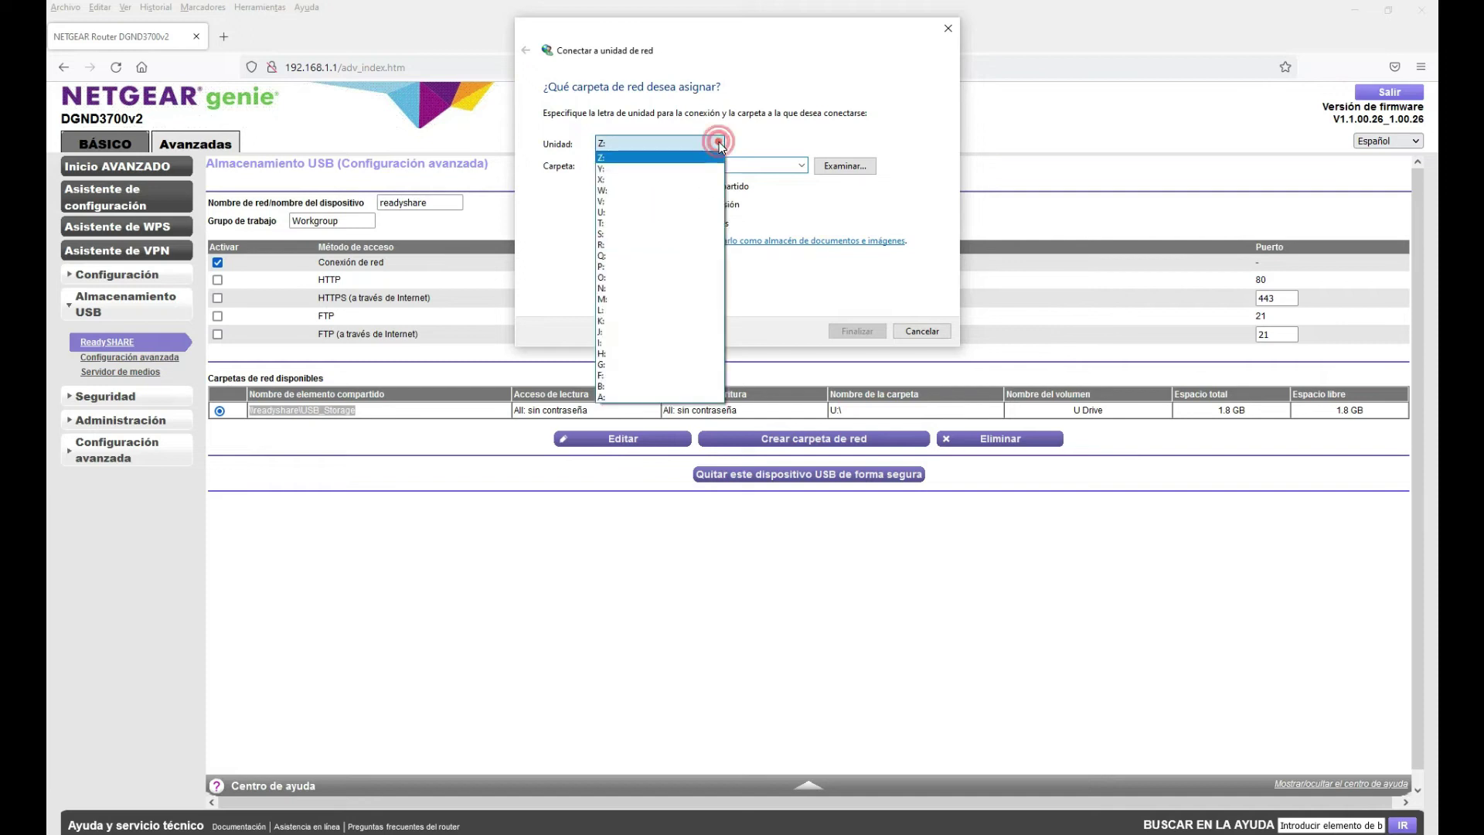
click(610, 212)
right_click(625, 168)
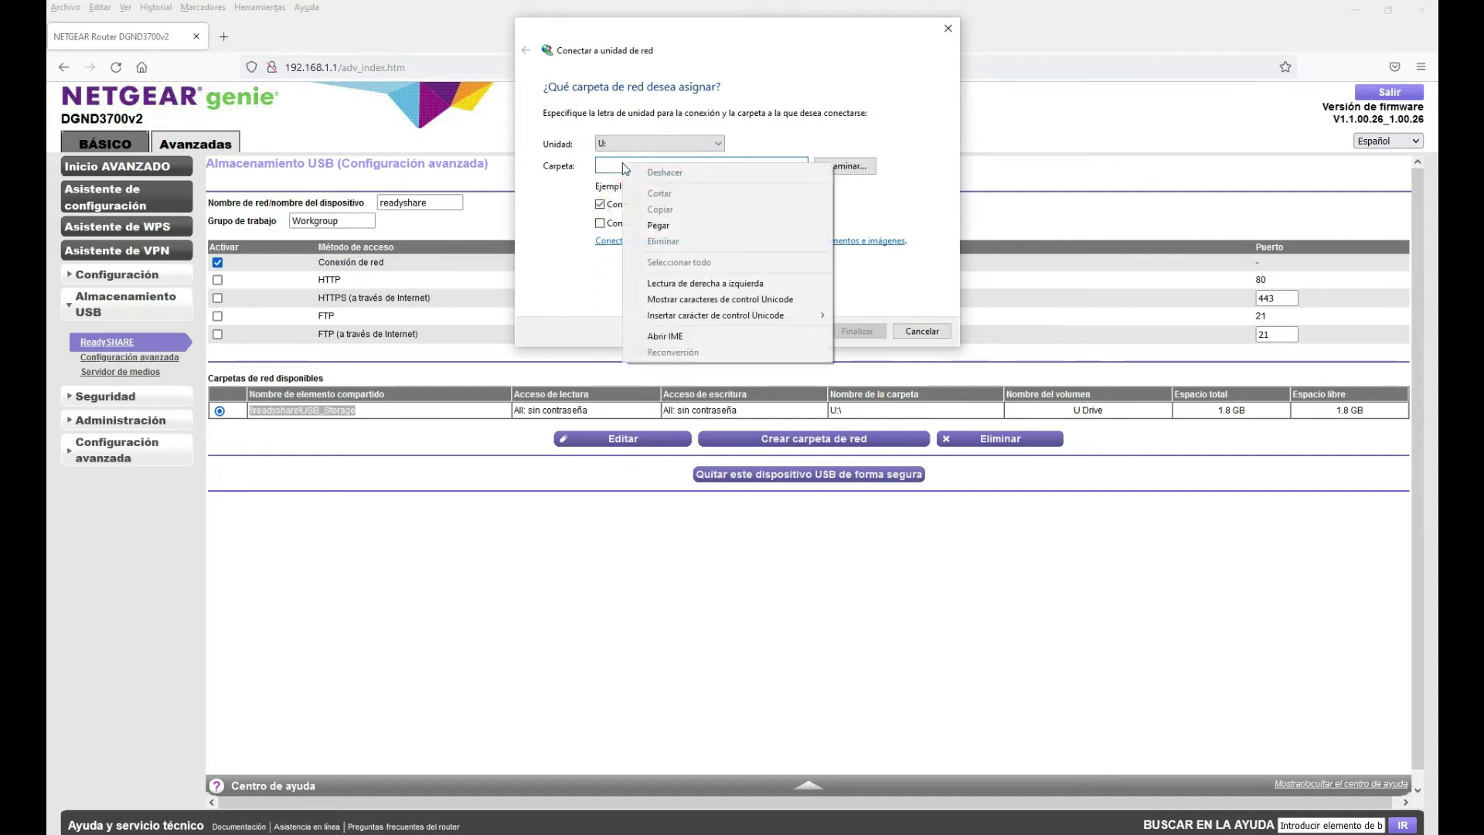
click(657, 225)
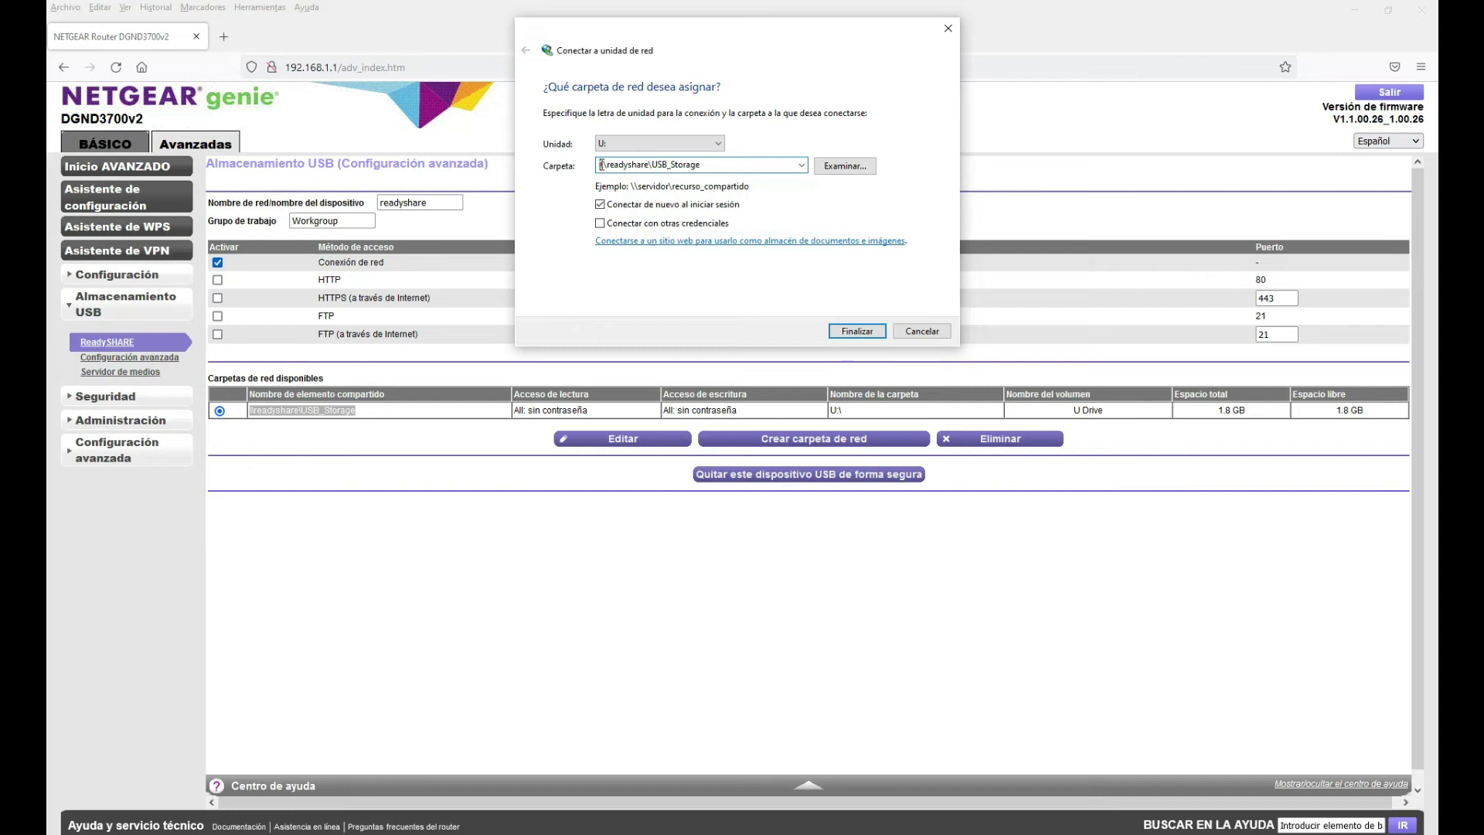